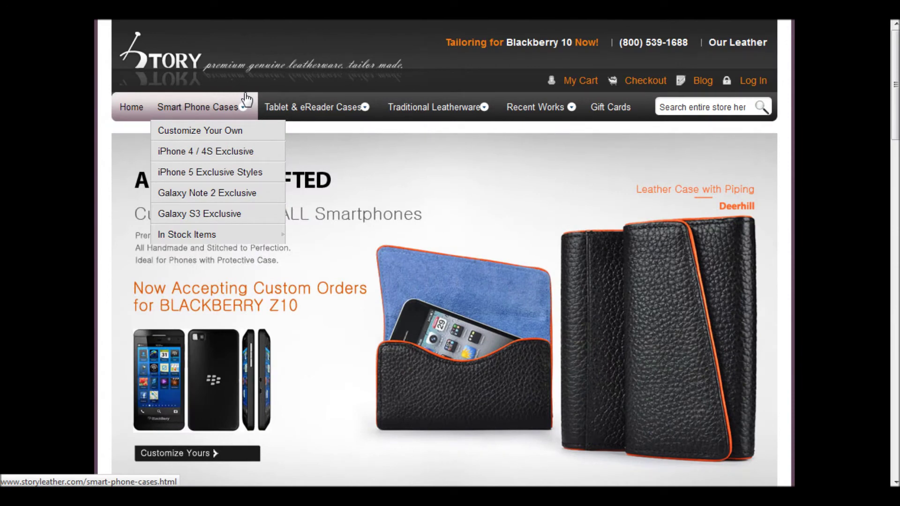
Open the Surrey D3 Quilted case from page 3 of the Customize Your Own collection
left_click(242, 134)
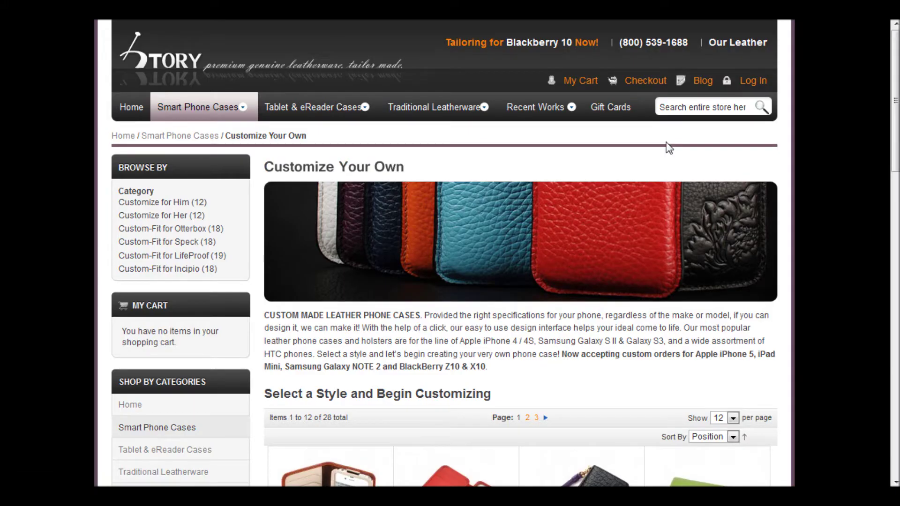
left_click_drag(895, 125, 895, 164)
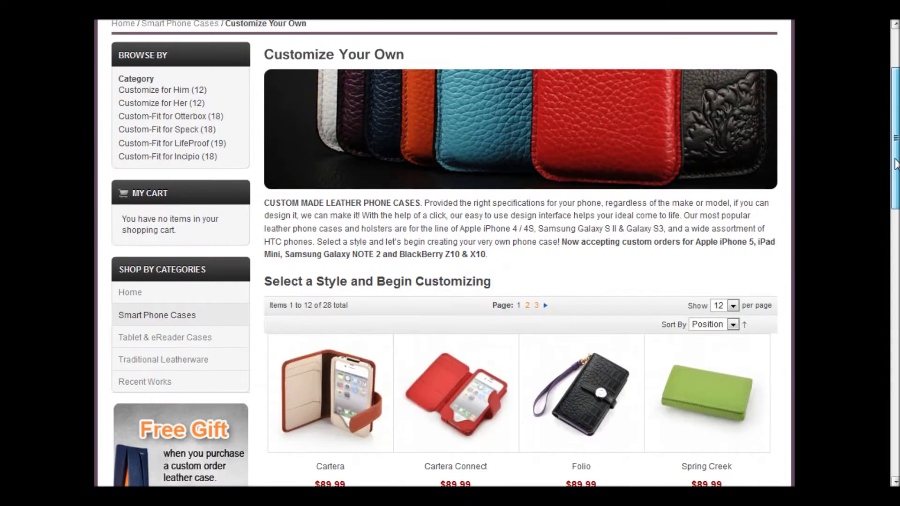
scroll(734, 183, "down", 3)
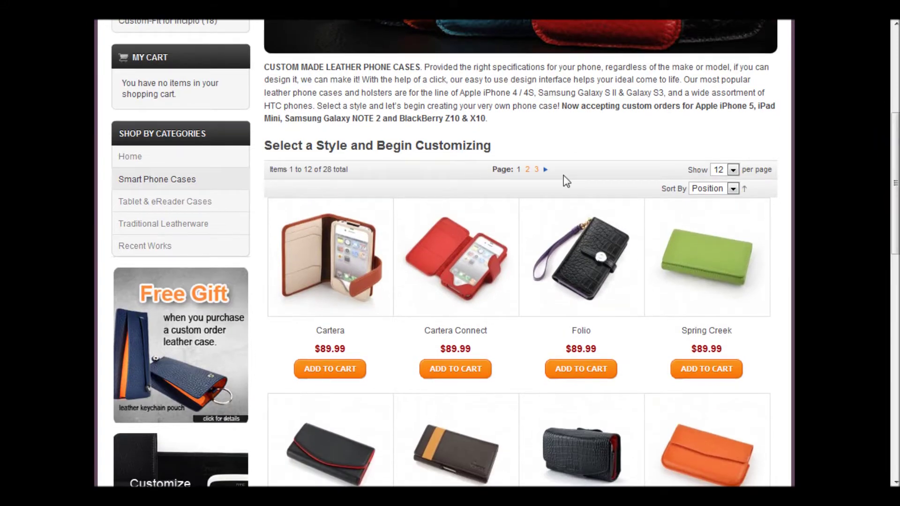
left_click(537, 170)
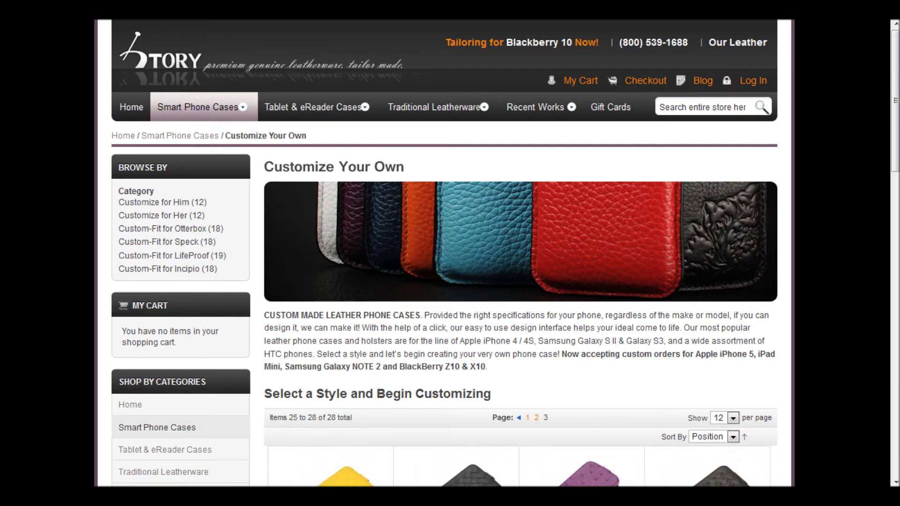
scroll(897, 228, "down", 5)
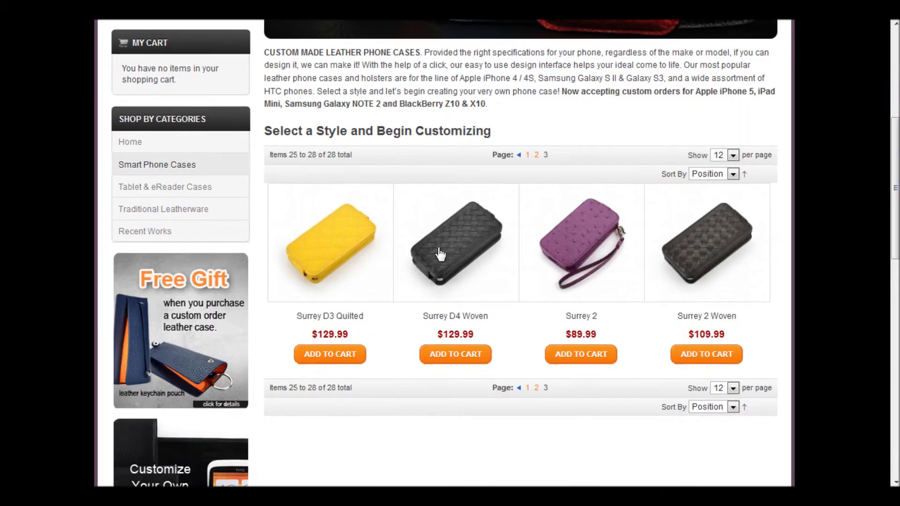
left_click(335, 239)
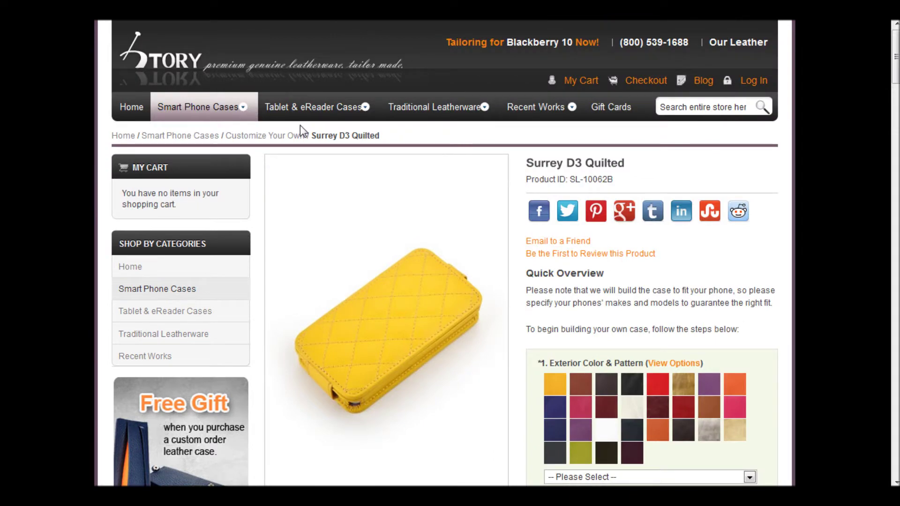
Choose Plain Yellow (A-2) as the case's exterior colour and pattern
scroll(895, 87, "down", 2)
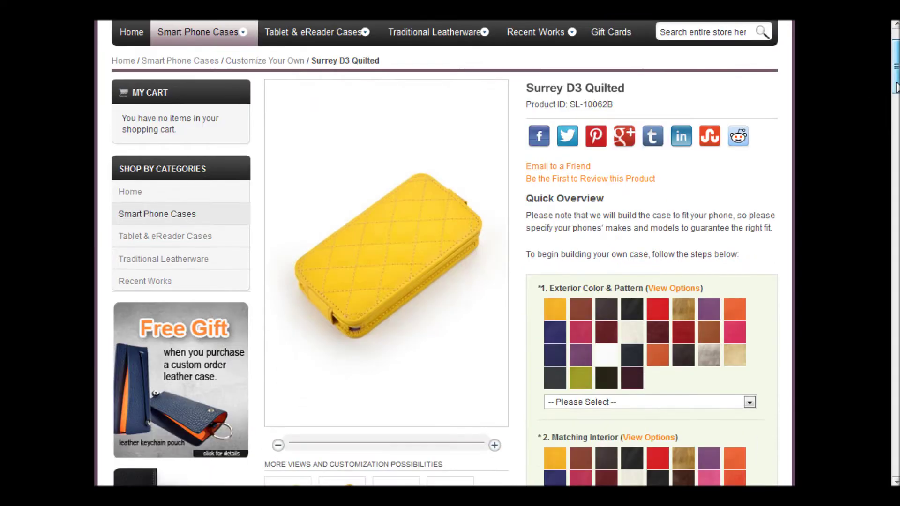
scroll(895, 87, "down", 2)
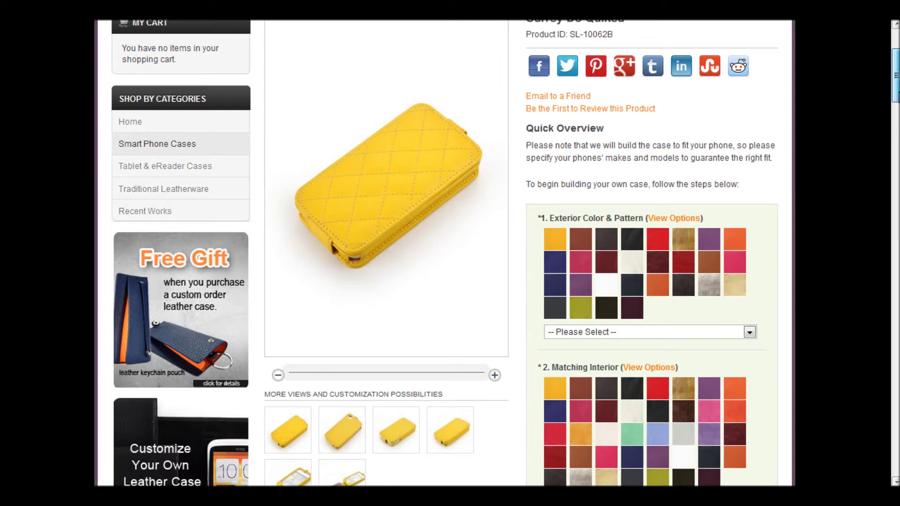
scroll(895, 87, "down", 1)
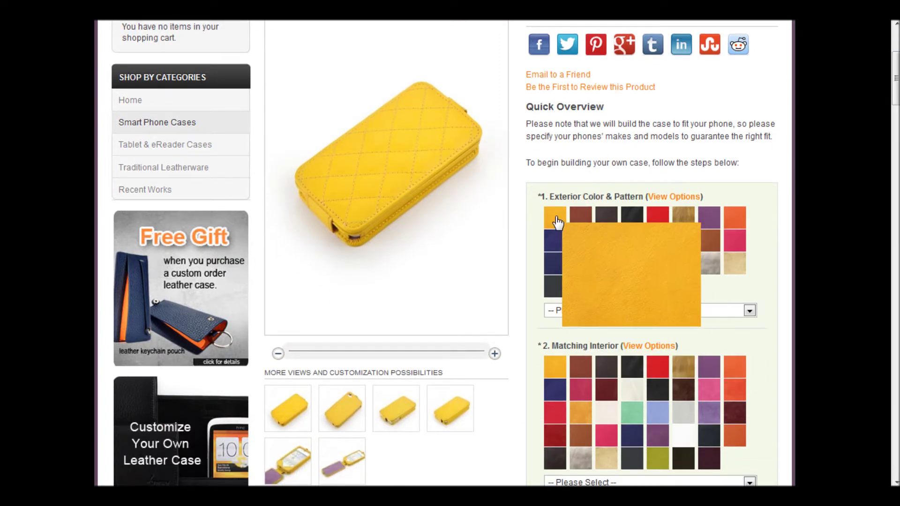
left_click(557, 222)
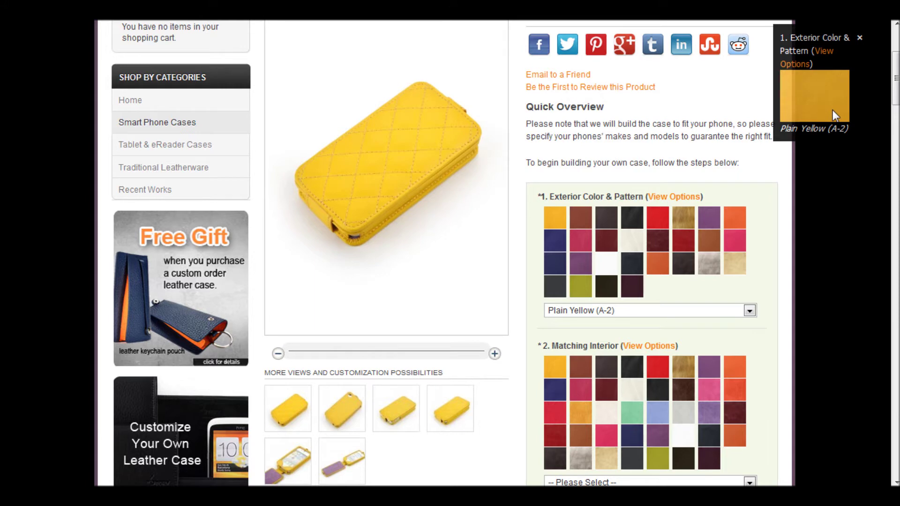
Keep the Plain Yellow exterior after trying White Lambskin, and set a Purple Full Grain (A-34) interior
left_click(609, 267)
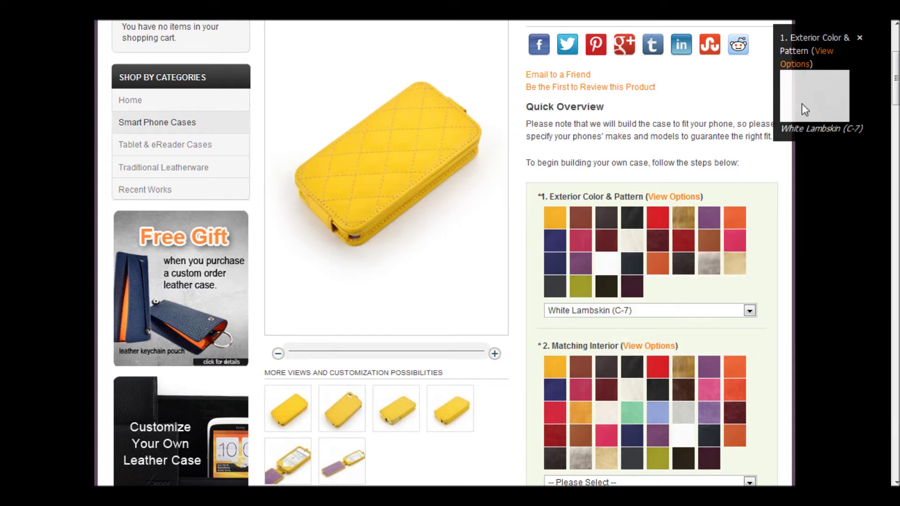
left_click(560, 216)
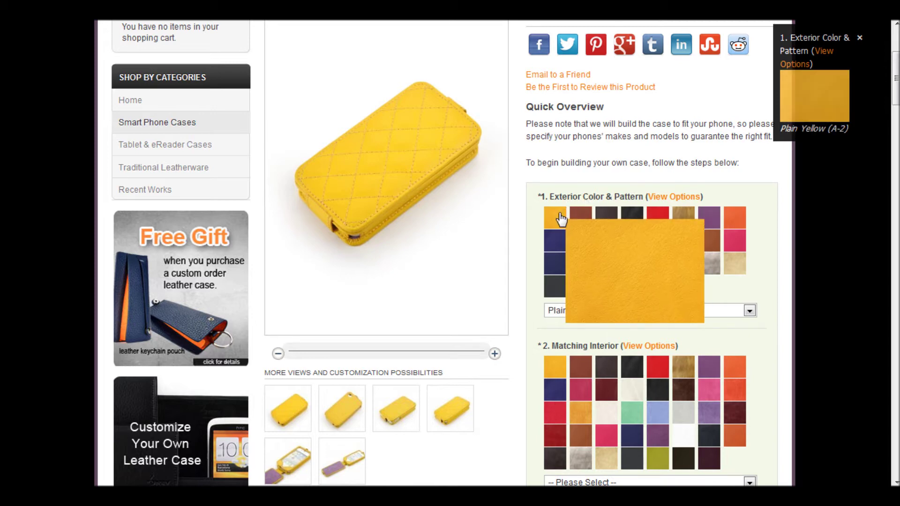
scroll(896, 105, "down", 2)
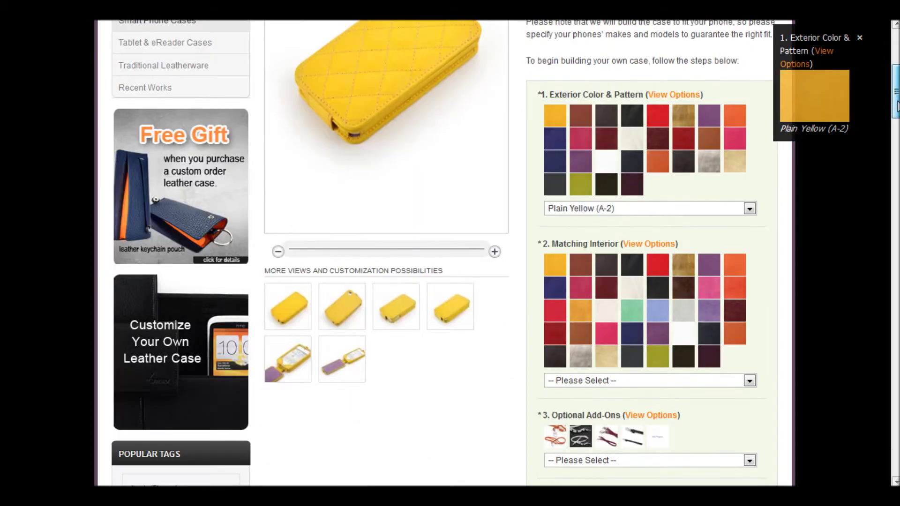
scroll(896, 105, "down", 2)
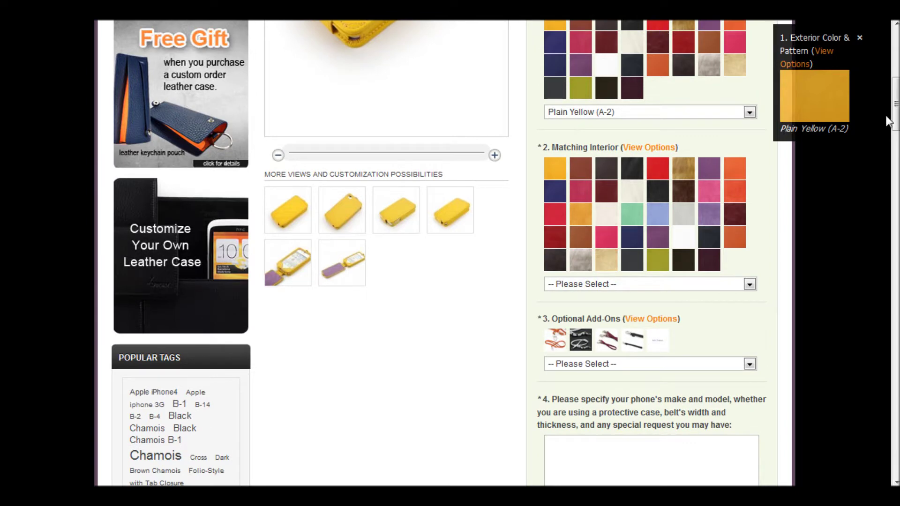
left_click(556, 168)
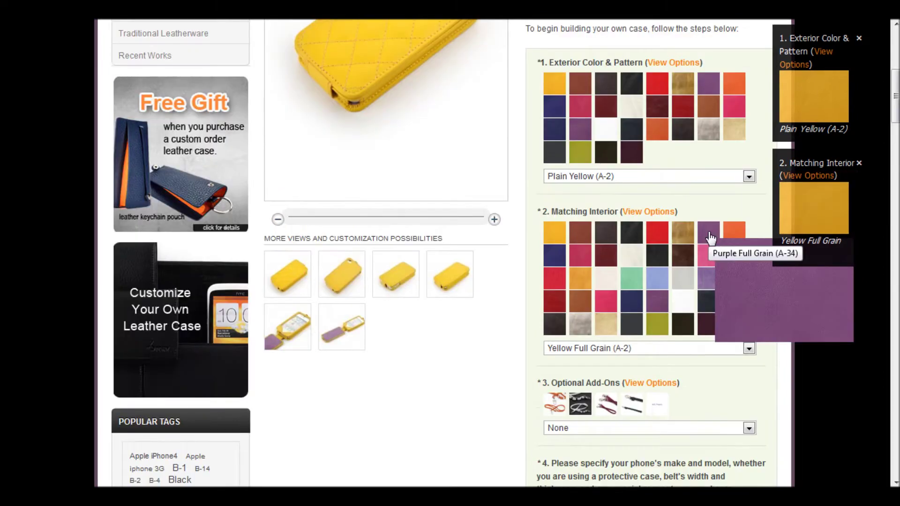
left_click(710, 234)
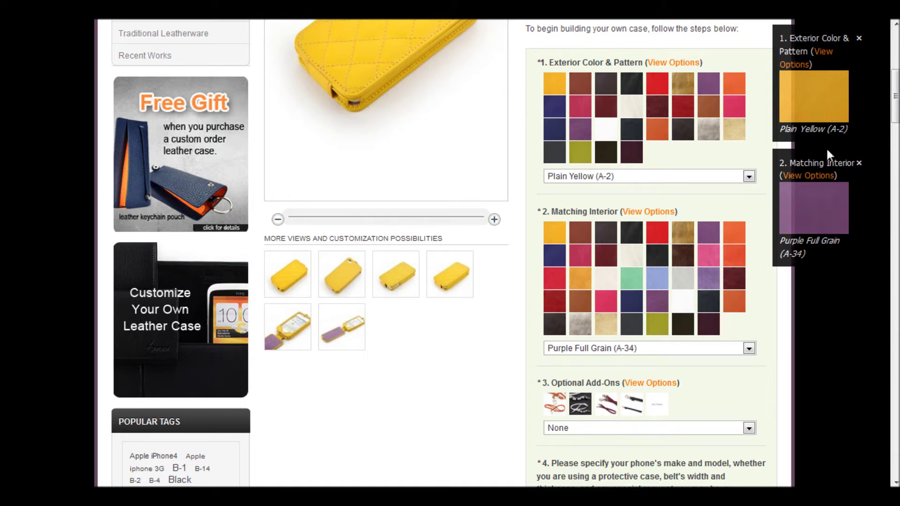
left_click_drag(895, 111, 896, 139)
Preview the optional strap add-ons, then pick 'NO, Thanks' so add-ons are None
mouse_move(663, 183)
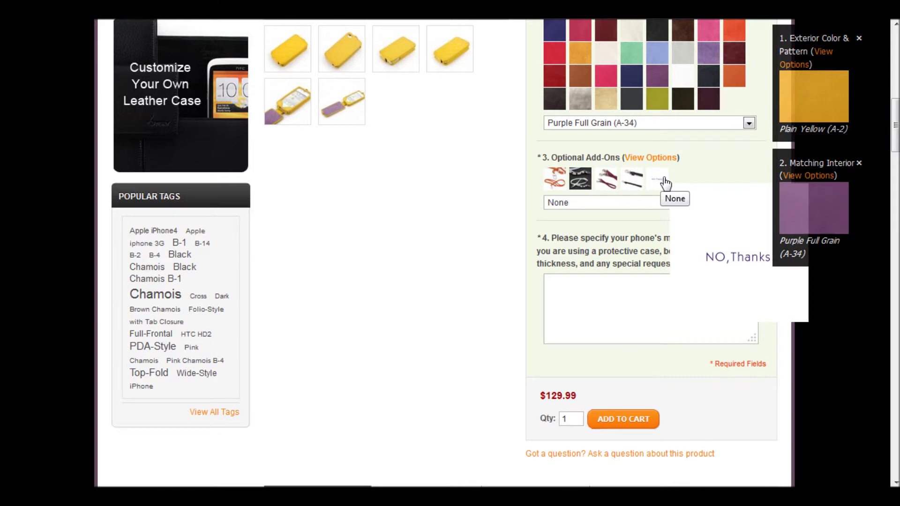
mouse_move(560, 183)
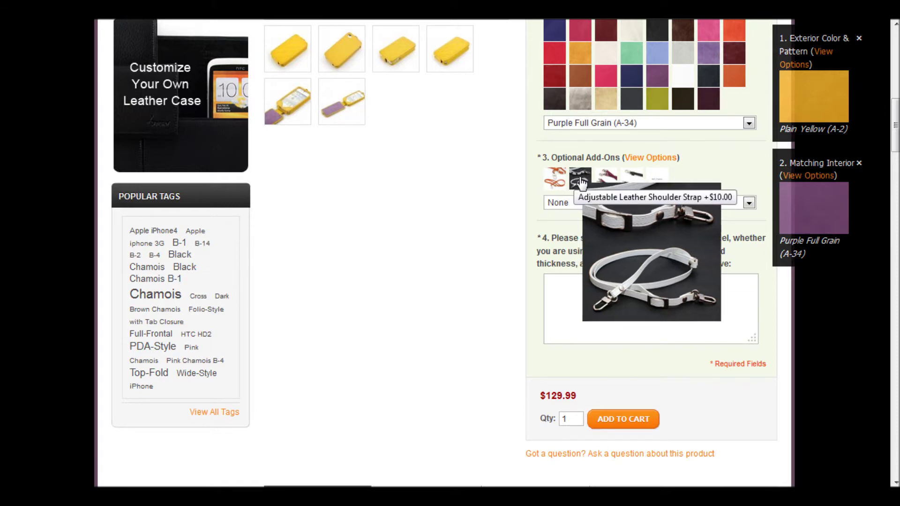
mouse_move(603, 184)
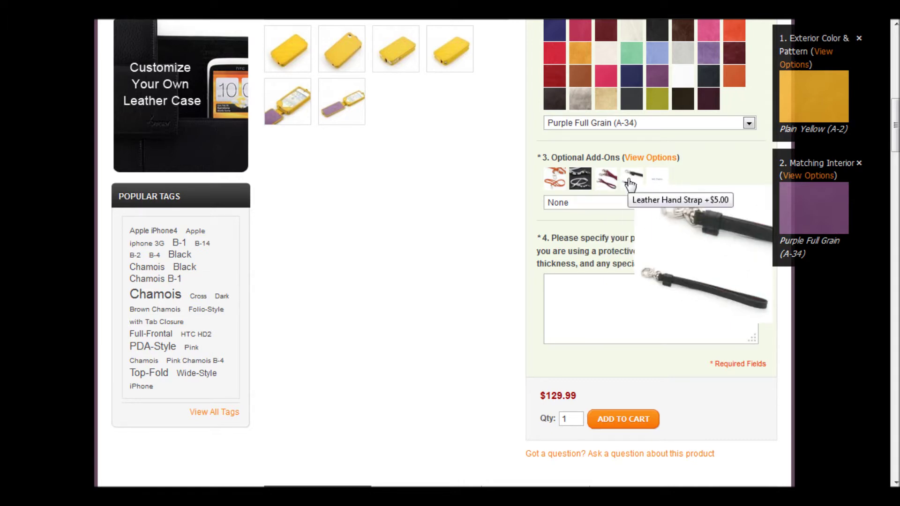
left_click(659, 184)
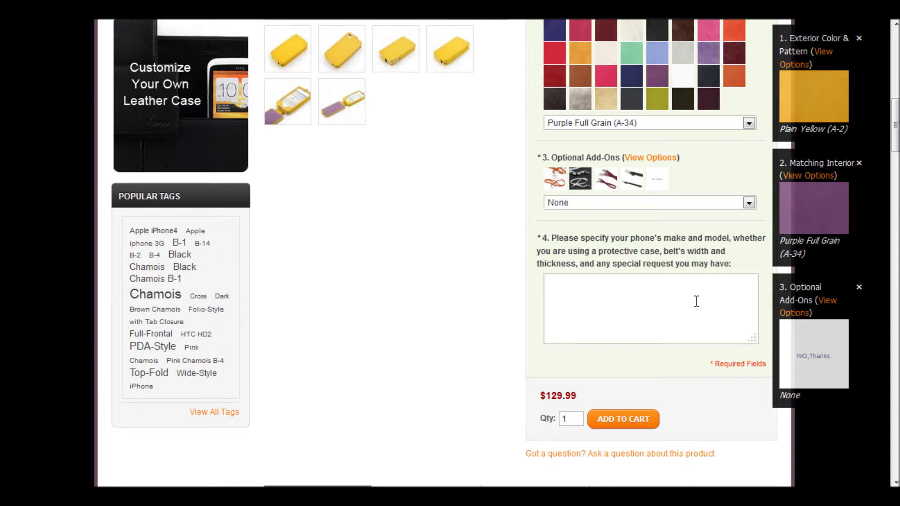
Enter 'Apple iPhone 4' as the phone model and add the yellow Surrey case to the cart
type("Apple iPhone 4")
left_click(645, 428)
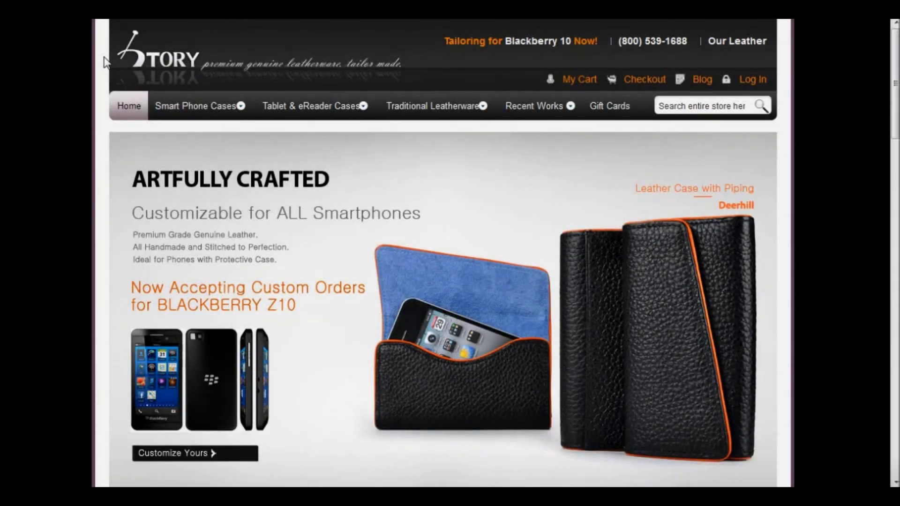
Return to Customize Your Own and open the purple Diamond quilted case's product page
mouse_move(192, 108)
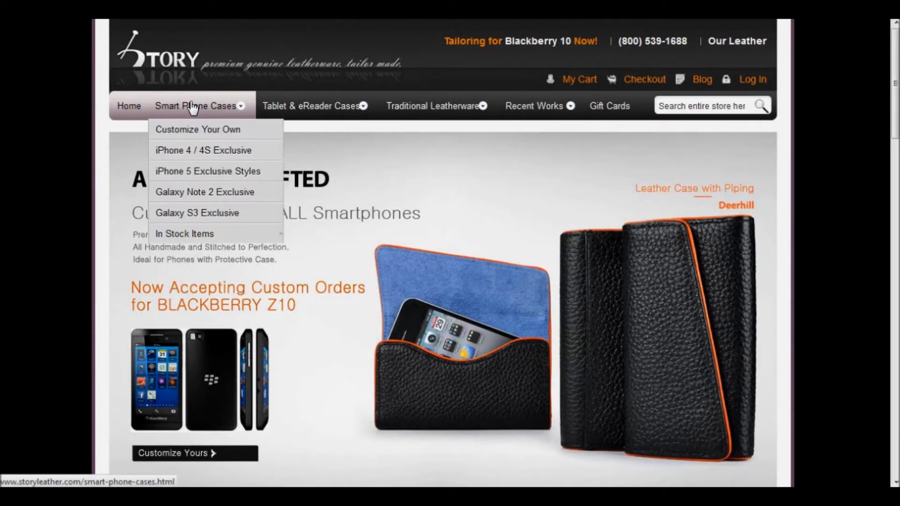
left_click(199, 133)
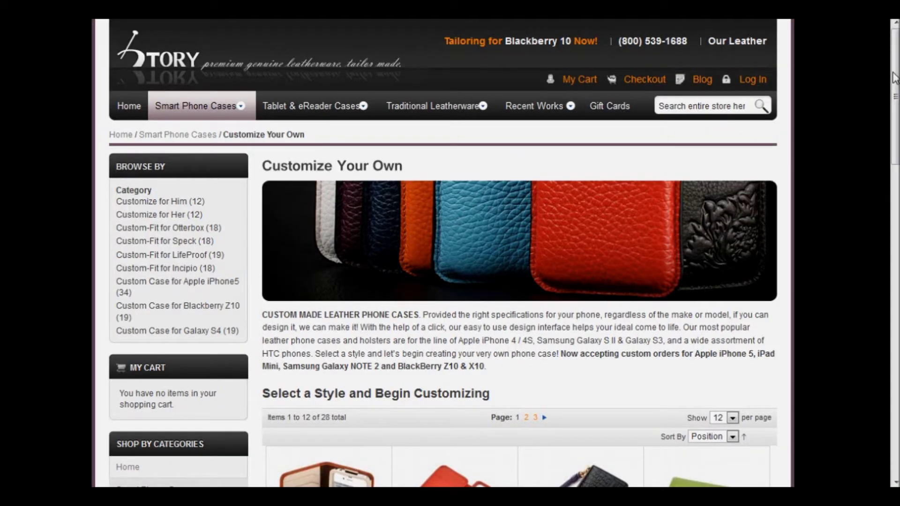
left_click_drag(895, 76, 895, 274)
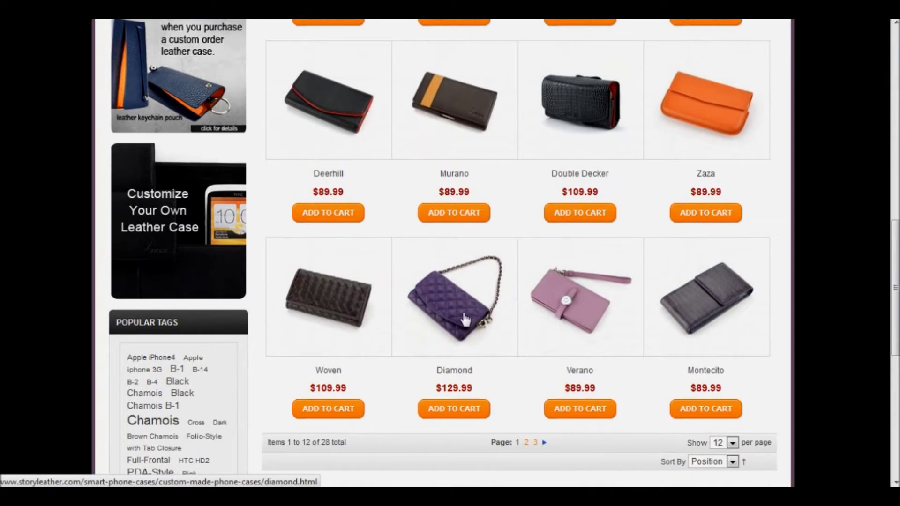
left_click(465, 319)
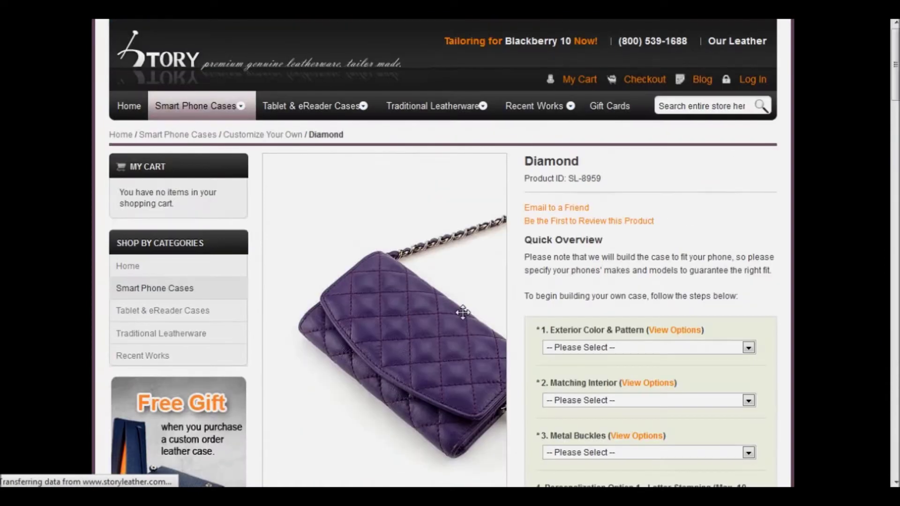
left_click_drag(896, 56, 895, 83)
scroll(650, 217, "down", 1)
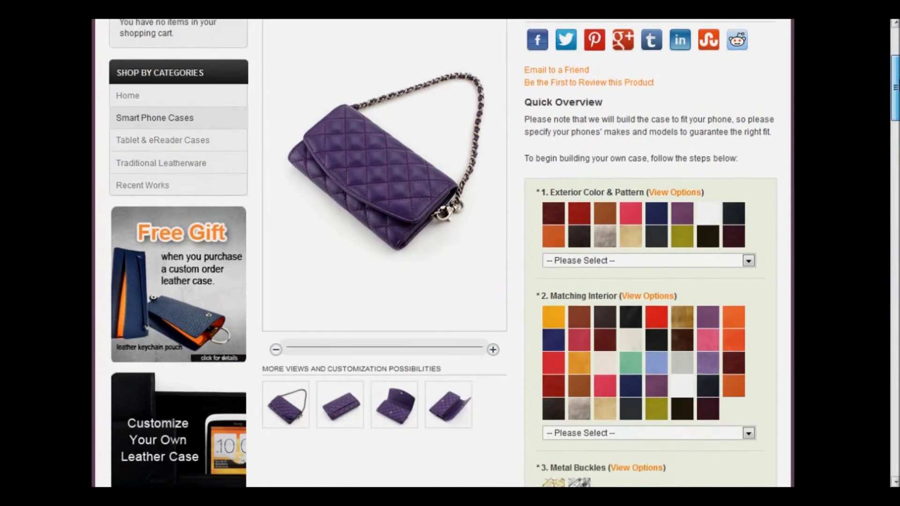
Set both the exterior and matching interior to Blue Lambskin (C-5)
left_click(655, 216)
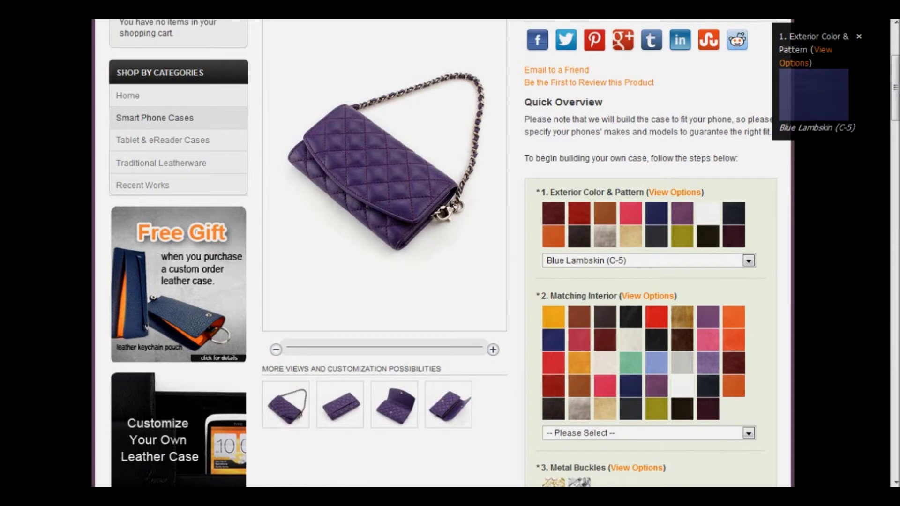
left_click_drag(897, 101, 896, 120)
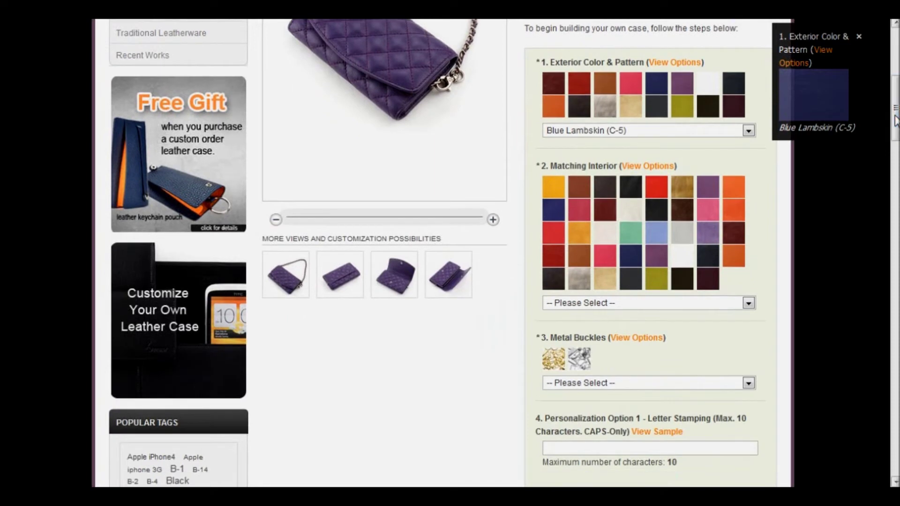
mouse_move(629, 252)
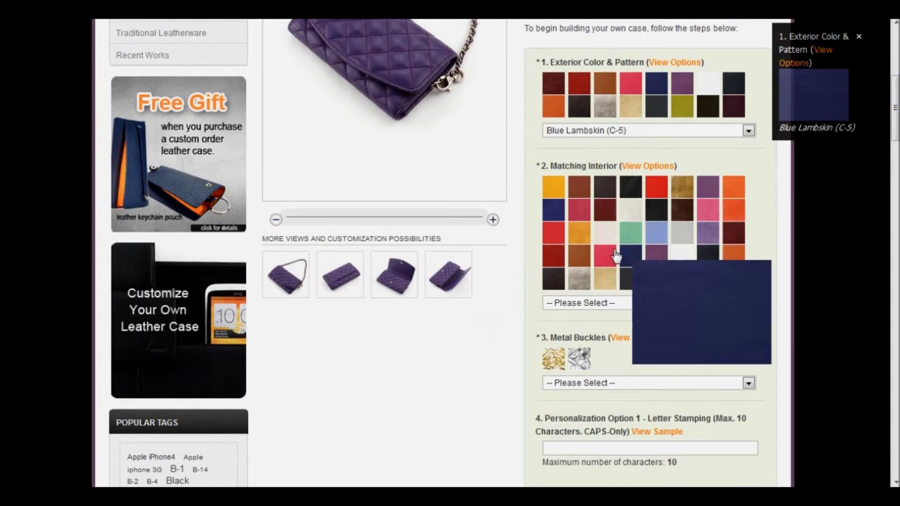
mouse_move(552, 211)
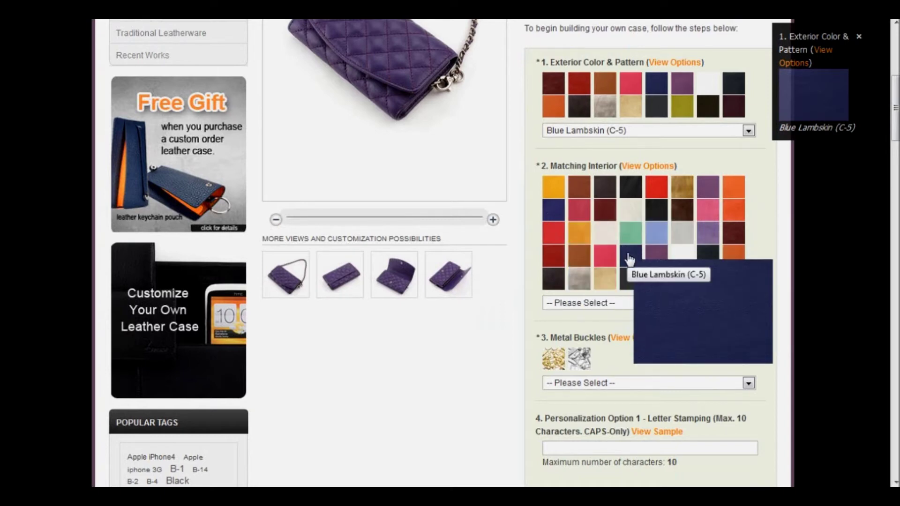
left_click(629, 258)
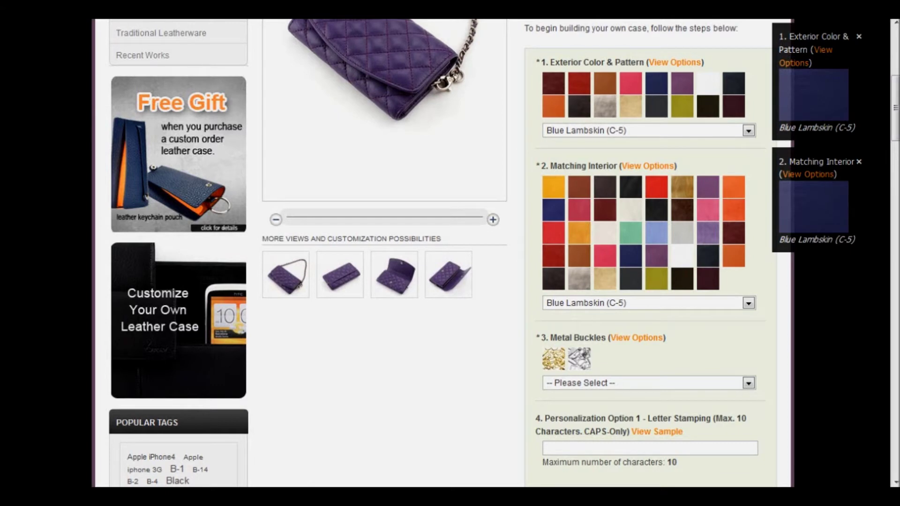
Choose Silver-Plated metal buckles for the Diamond case
left_click_drag(894, 109, 896, 144)
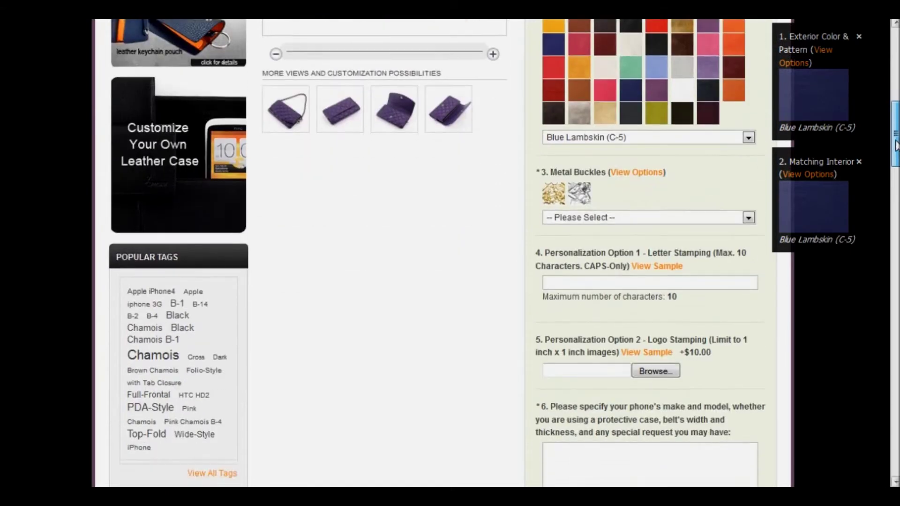
mouse_move(554, 190)
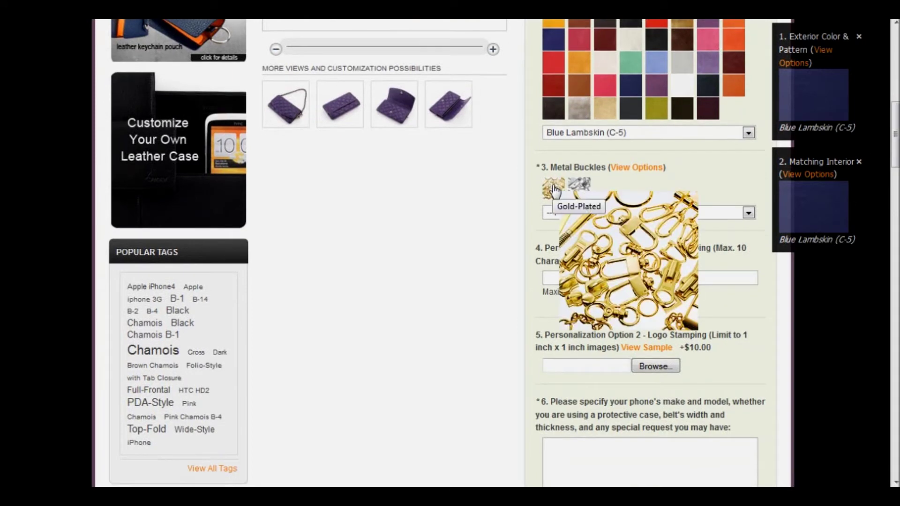
mouse_move(585, 191)
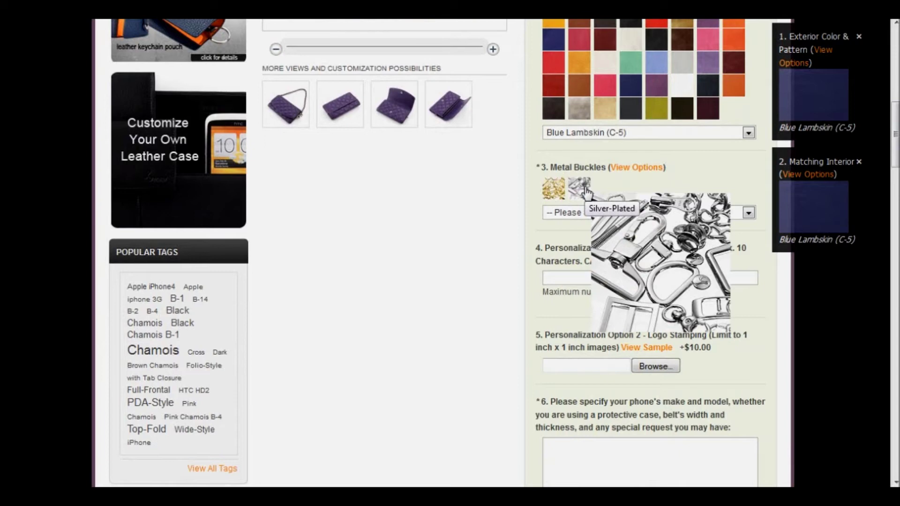
left_click(585, 191)
scroll(438, 221, "down", 3)
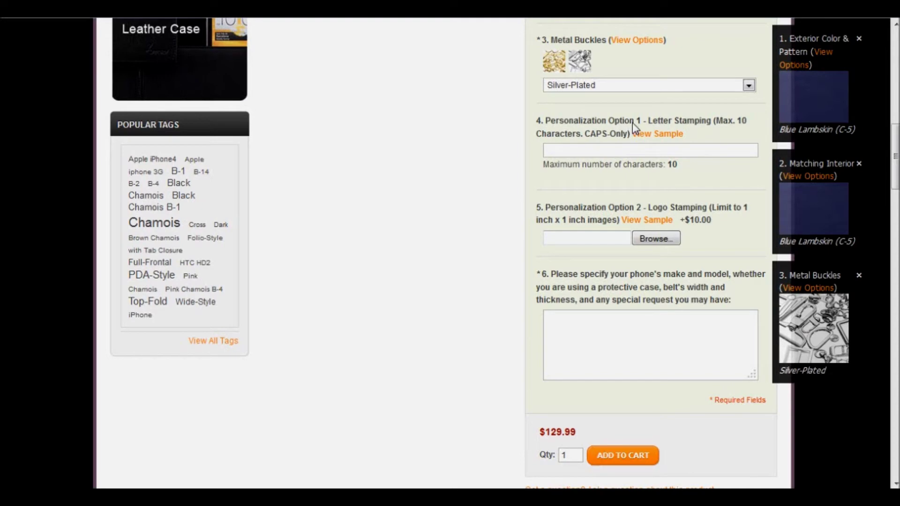
Check the letter stamping sample and enter STORYLEATHER as the letter stamping
left_click(670, 137)
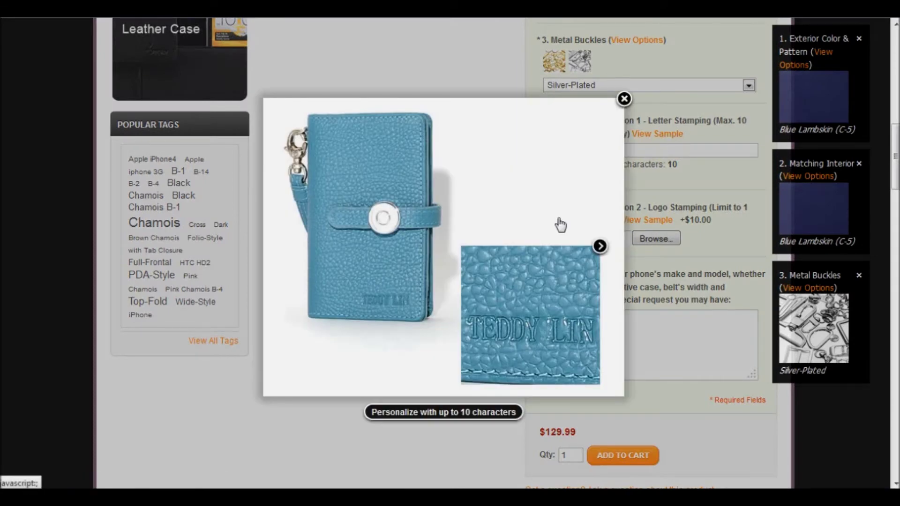
mouse_move(365, 302)
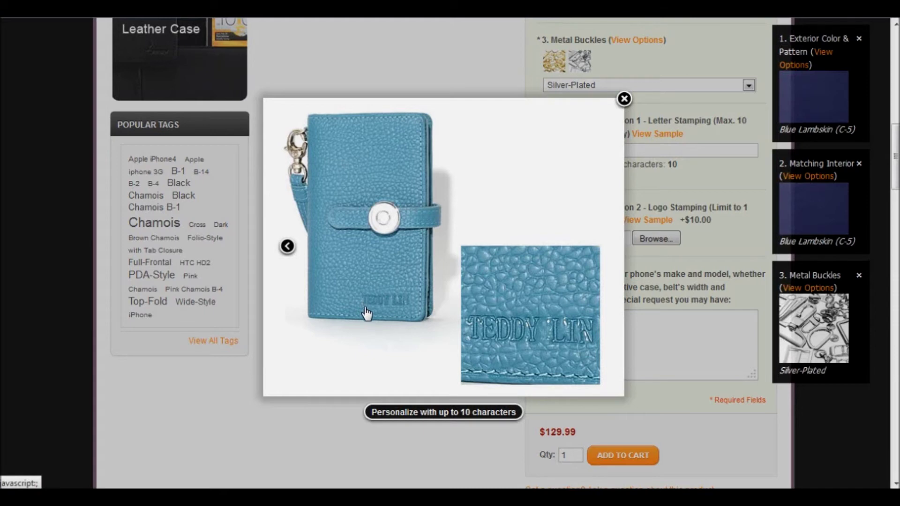
left_click(624, 98)
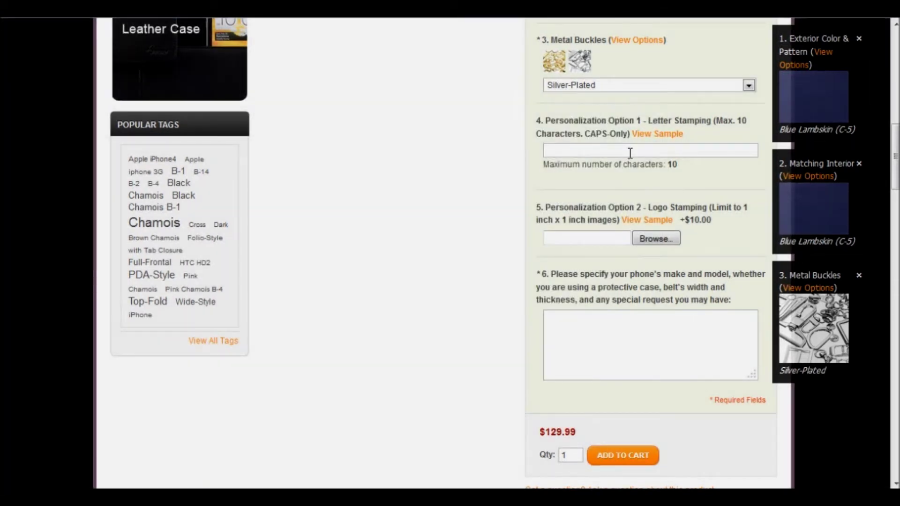
type("STORYLEATHER")
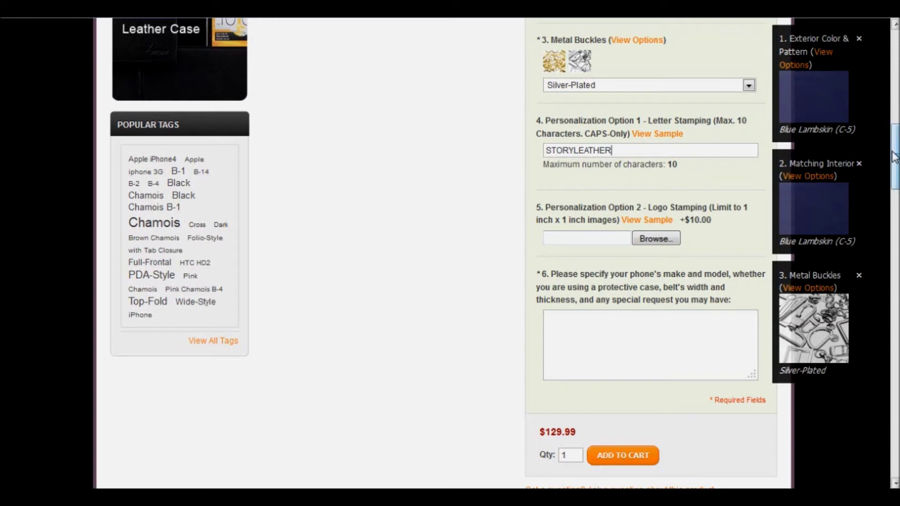
View the logo stamping sample, then close it
left_click_drag(894, 156, 895, 162)
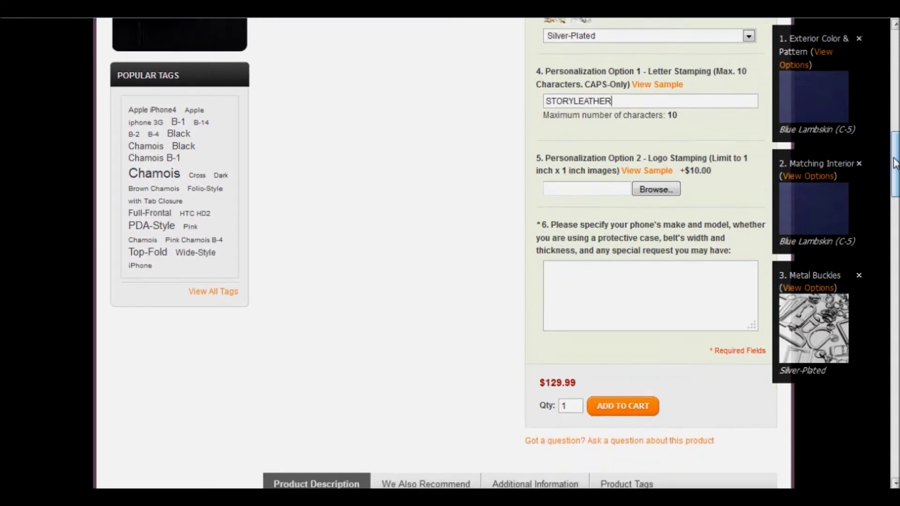
left_click(638, 171)
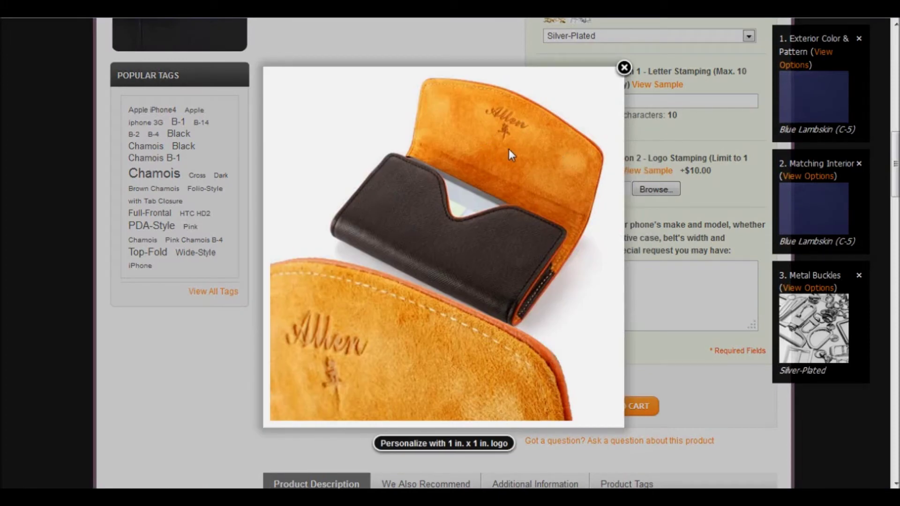
left_click(624, 68)
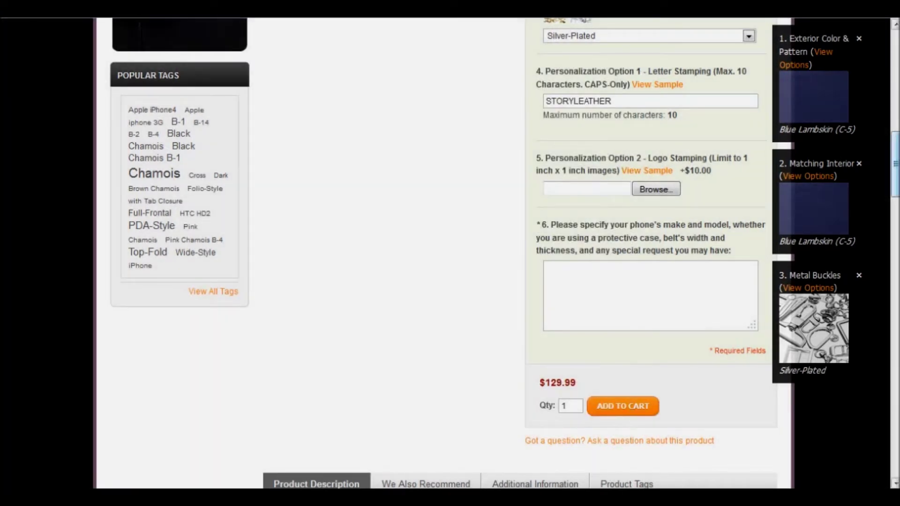
scroll(895, 165, "down", 1)
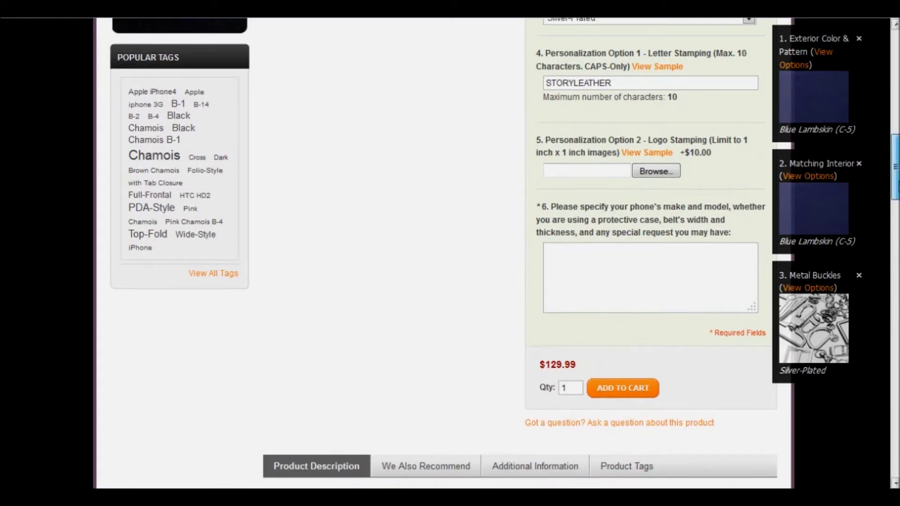
left_click_drag(897, 186, 896, 197)
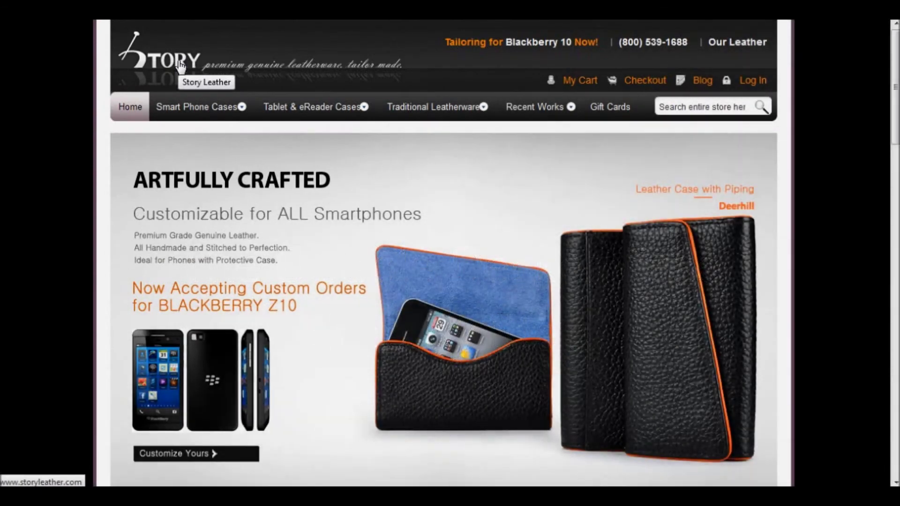
Open the $109.99 Double Decker case from Smart Phone Cases > Customize Your Own
mouse_move(194, 106)
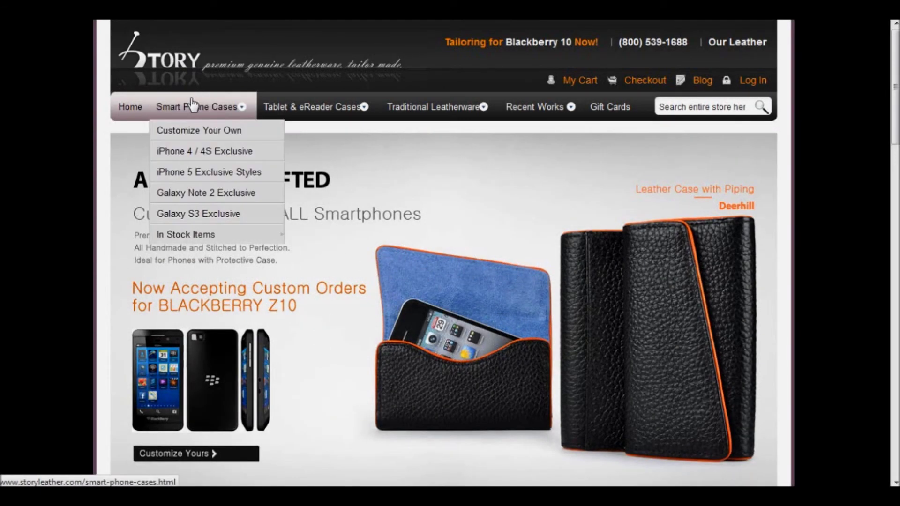
left_click(197, 132)
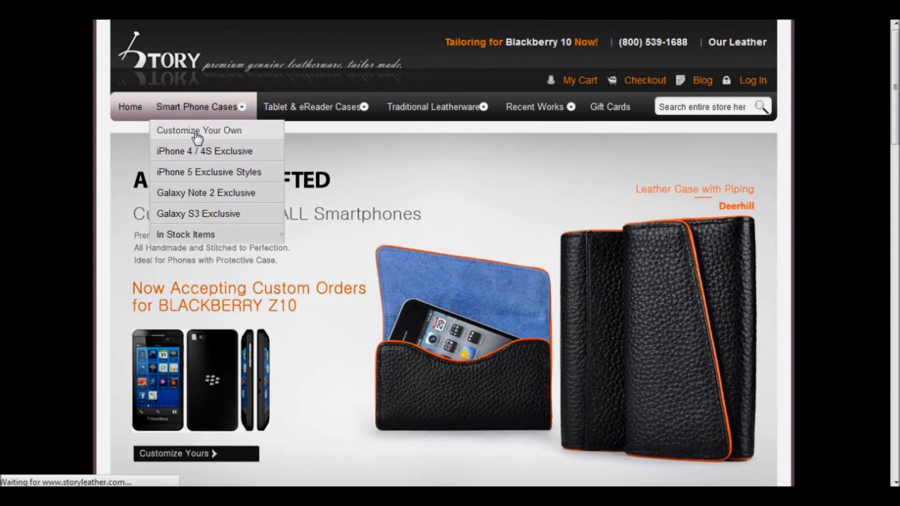
scroll(896, 197, "down", 10)
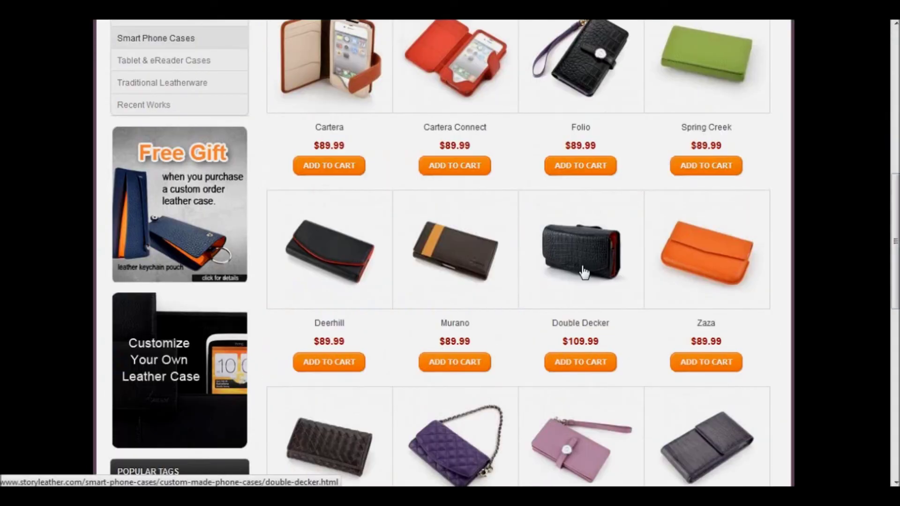
left_click(583, 272)
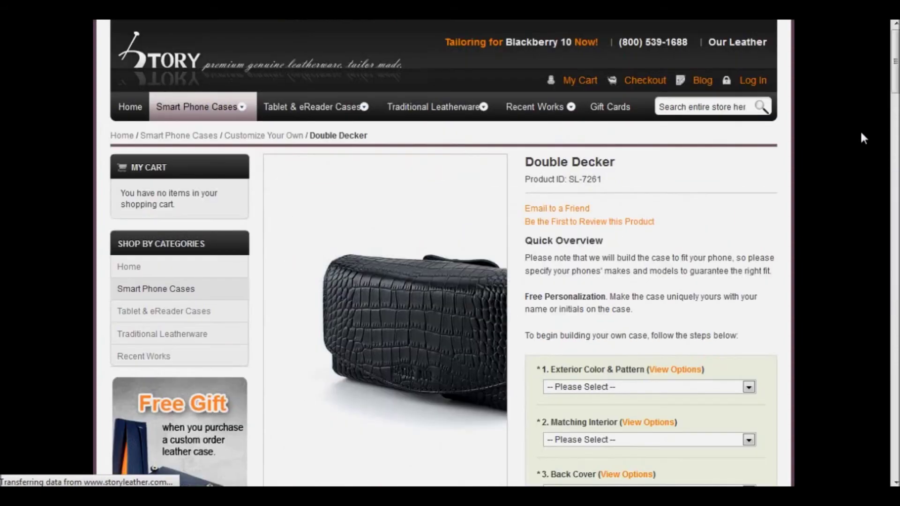
left_click_drag(896, 56, 897, 91)
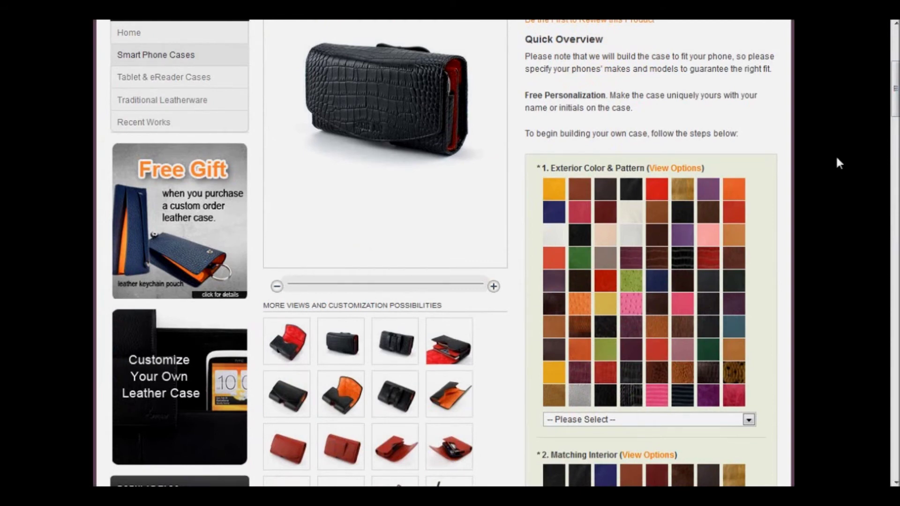
Compare the exterior swatches and pick Red Lychee Pattern (A-36) for the Double Decker exterior
mouse_move(732, 212)
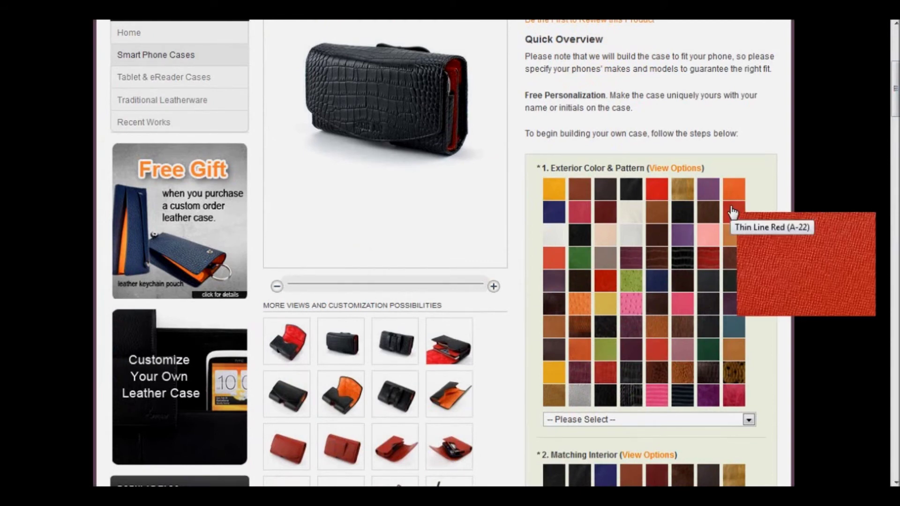
mouse_move(707, 264)
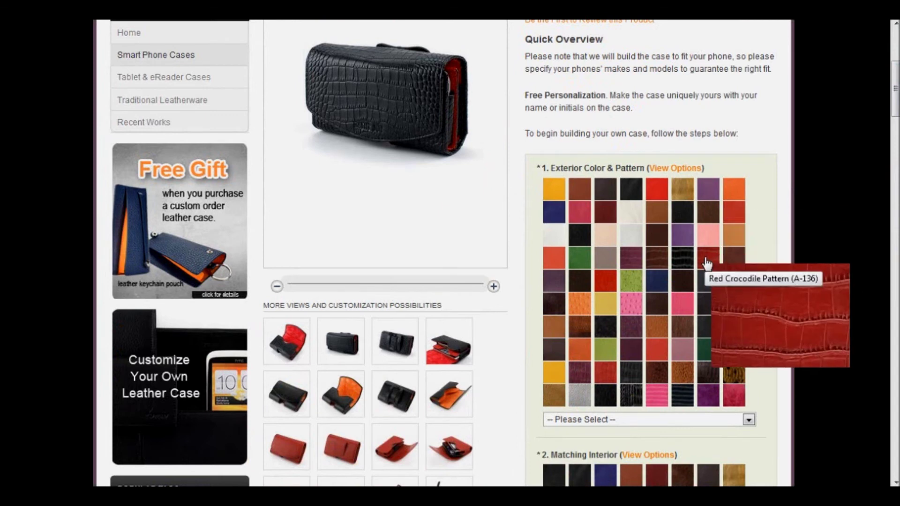
mouse_move(604, 284)
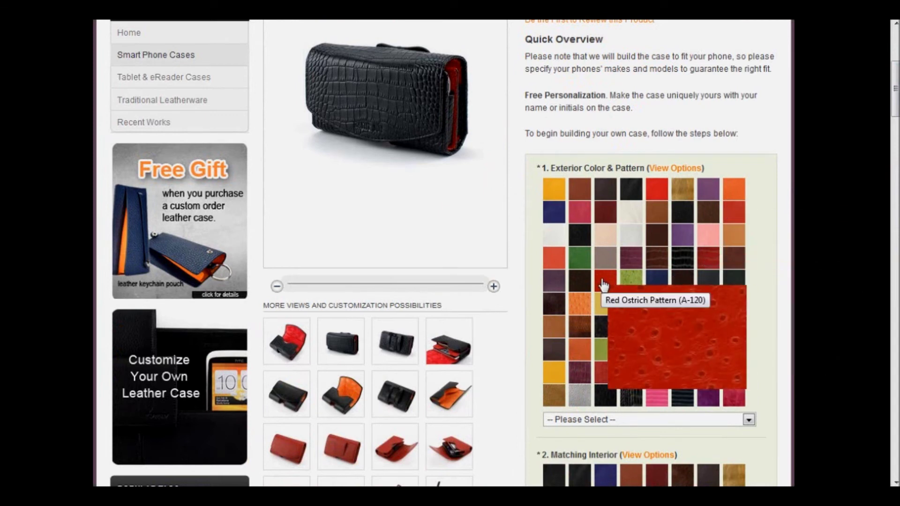
mouse_move(615, 375)
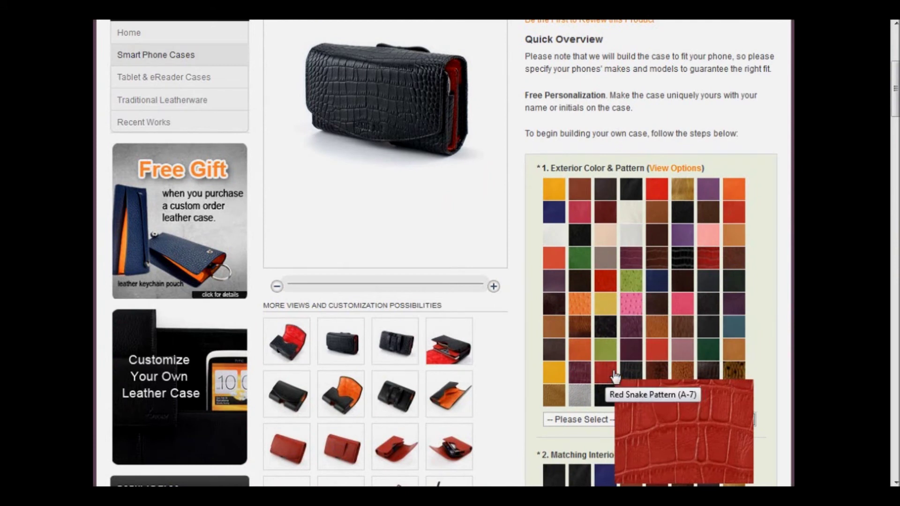
mouse_move(658, 356)
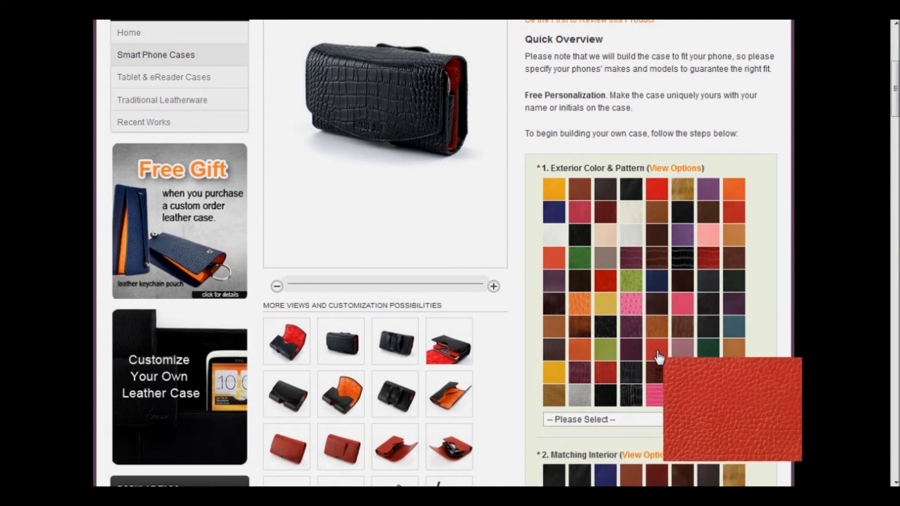
left_click(658, 357)
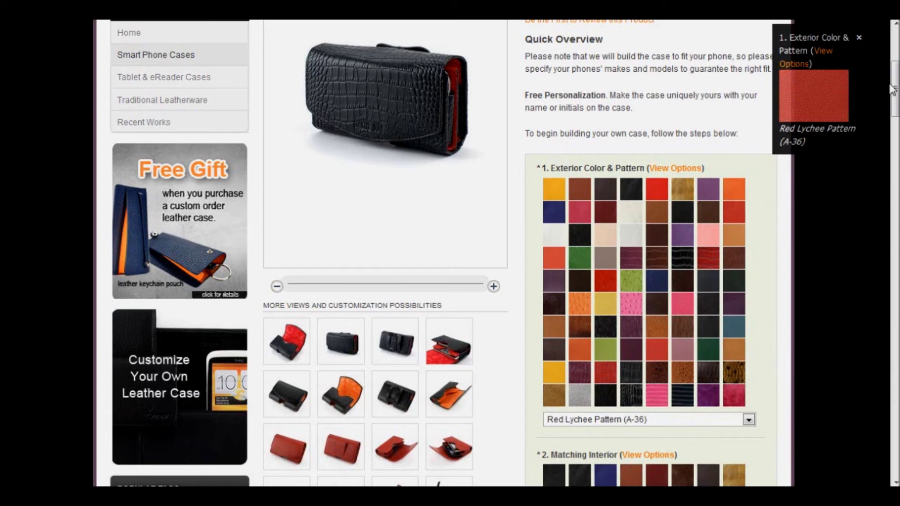
left_click_drag(893, 89, 895, 120)
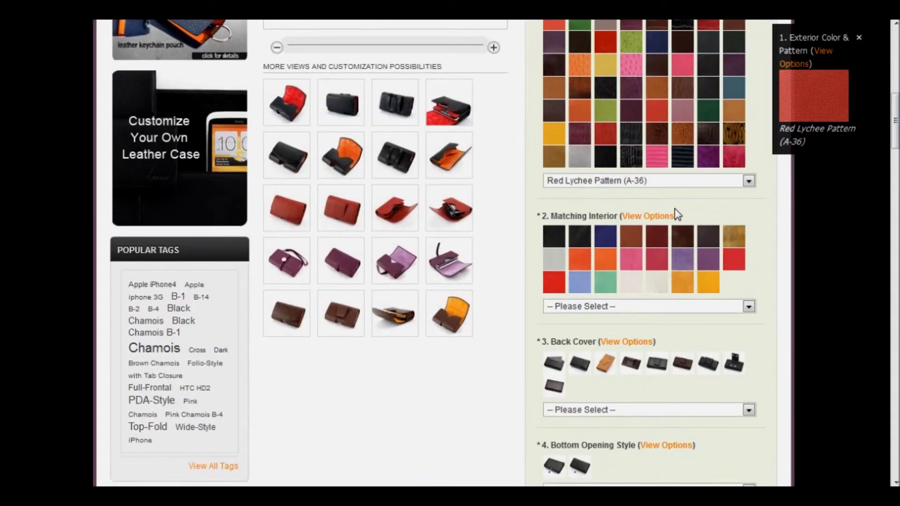
Set the interior to Black Chamois (B-1) and review the back cover style gallery
left_click(556, 238)
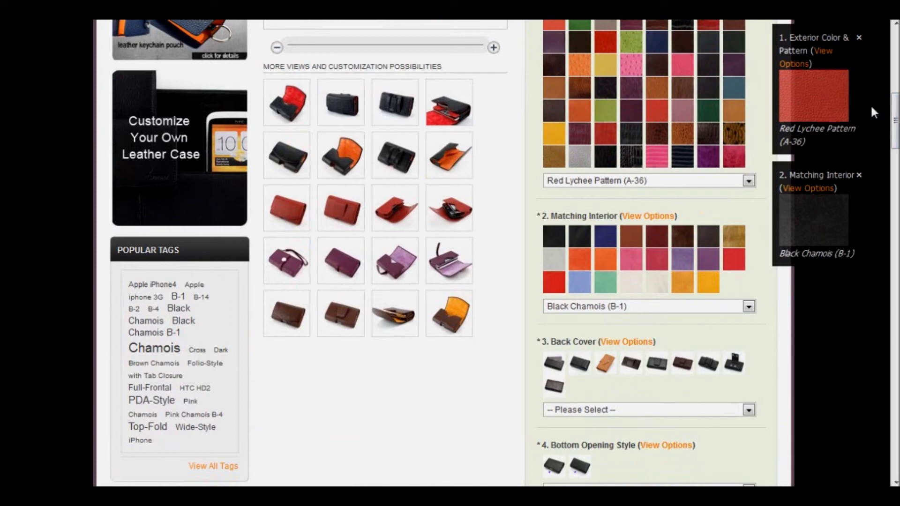
left_click_drag(895, 120, 895, 152)
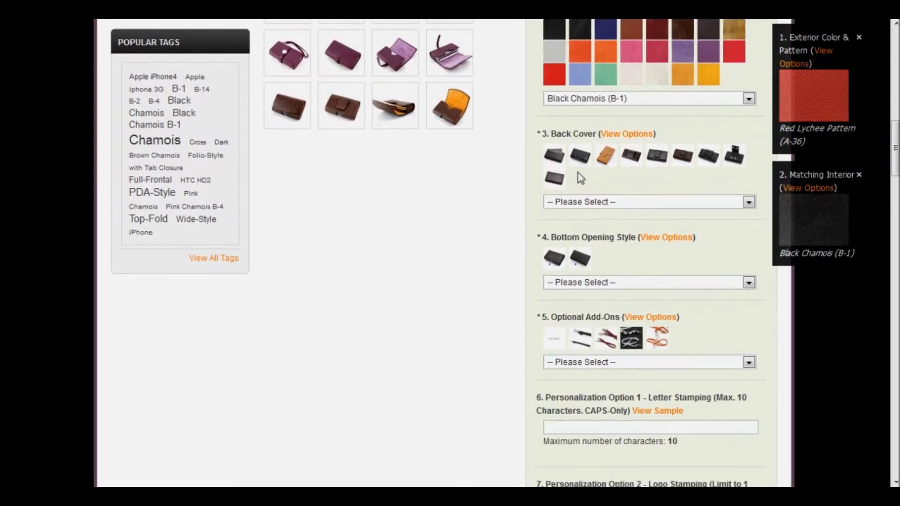
left_click(623, 135)
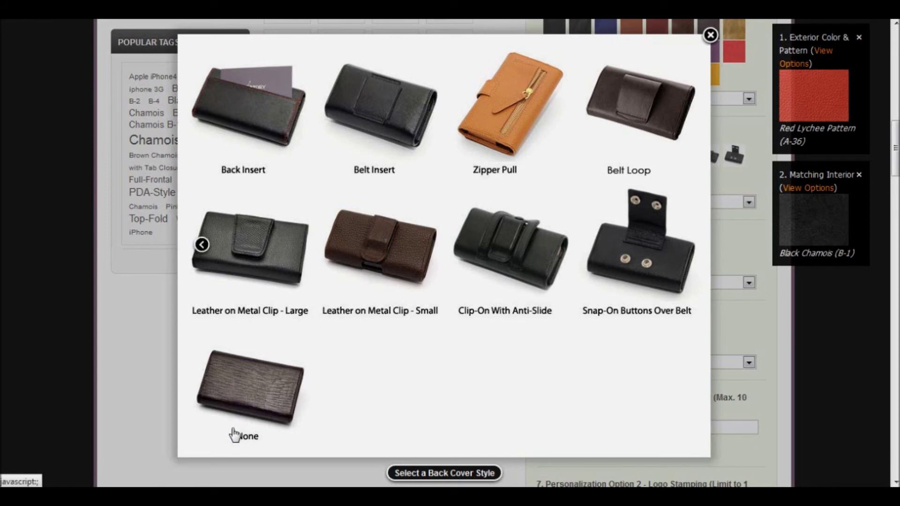
left_click(710, 35)
Pick the Clip-On with Anti-Slide (BA-7) back cover
mouse_move(597, 167)
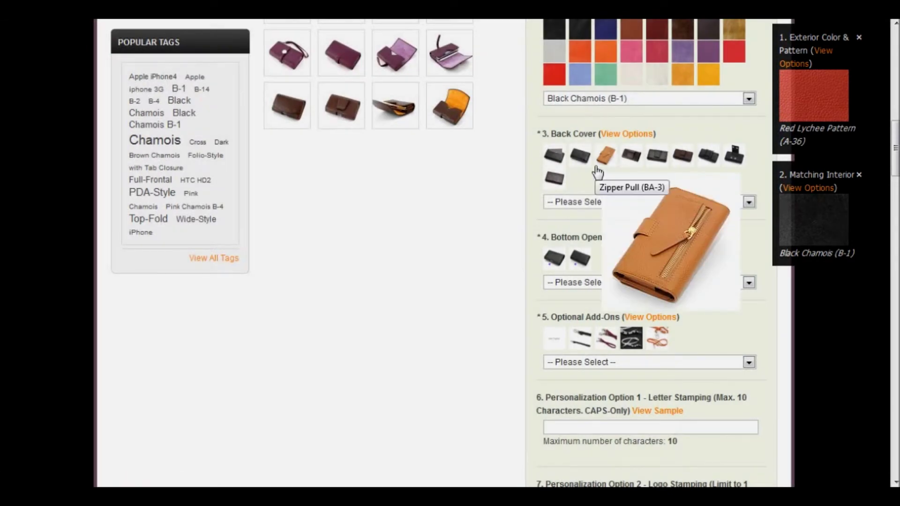
mouse_move(651, 164)
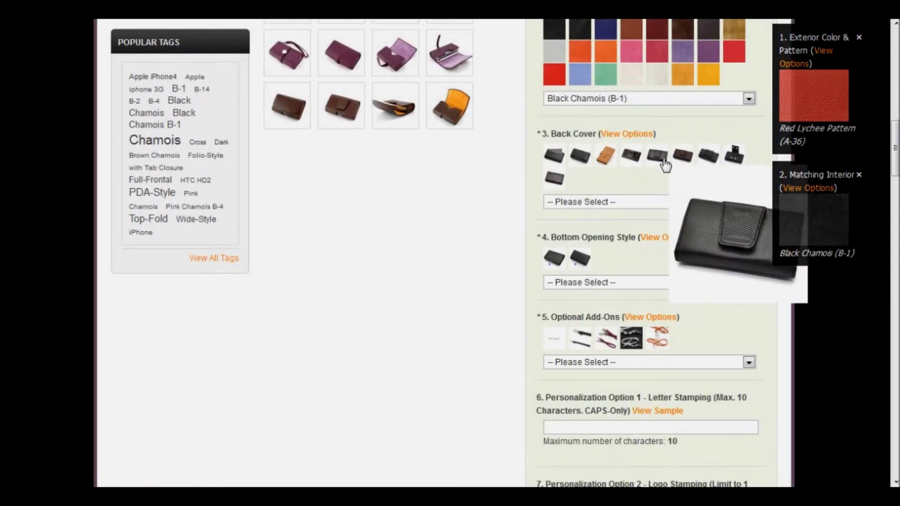
left_click(708, 157)
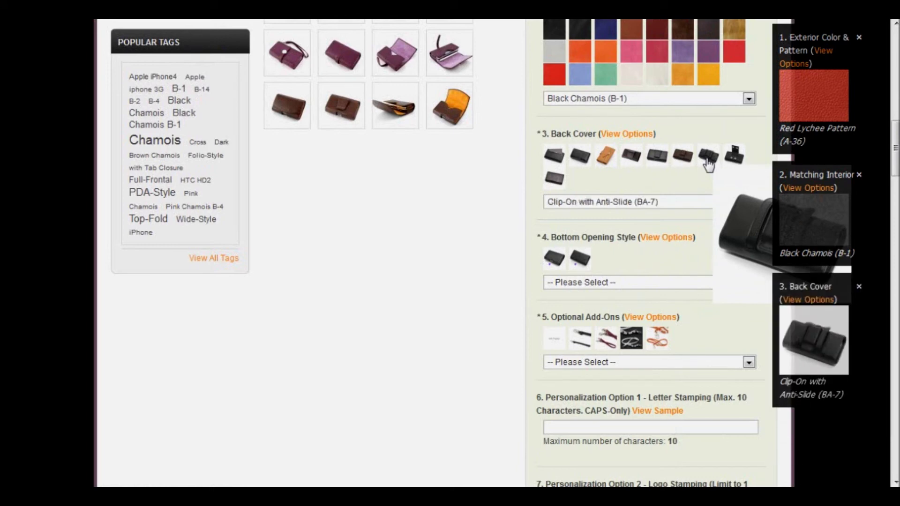
left_click_drag(896, 145, 895, 159)
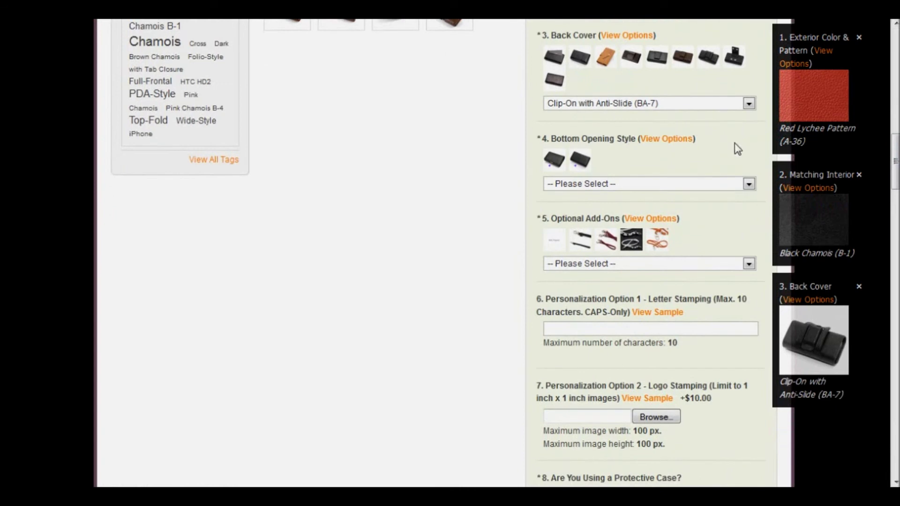
Choose Bottom Opening as the Double Decker case's bottom opening style
mouse_move(585, 169)
mouse_move(548, 164)
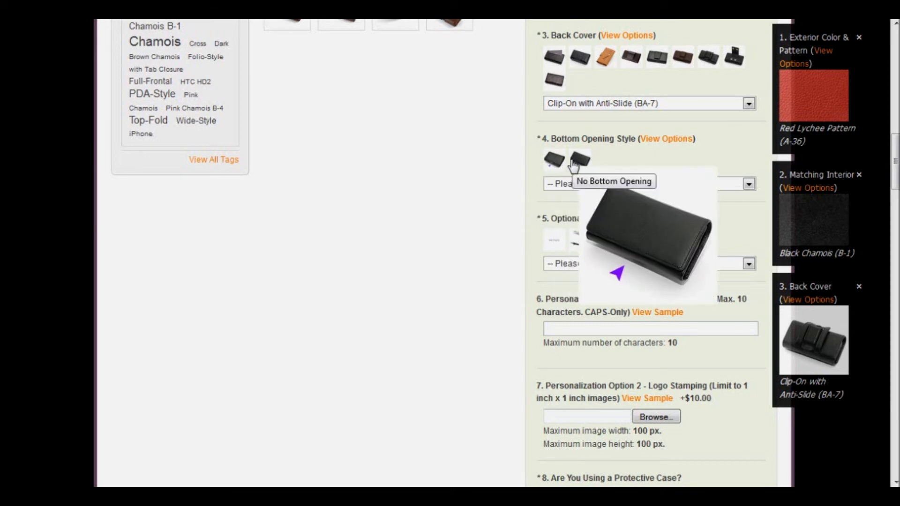
left_click(555, 164)
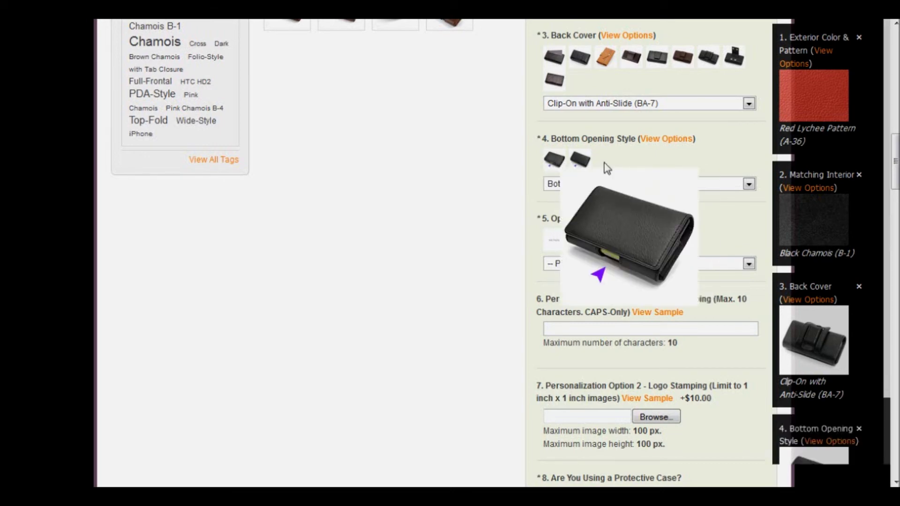
left_click_drag(895, 185, 895, 196)
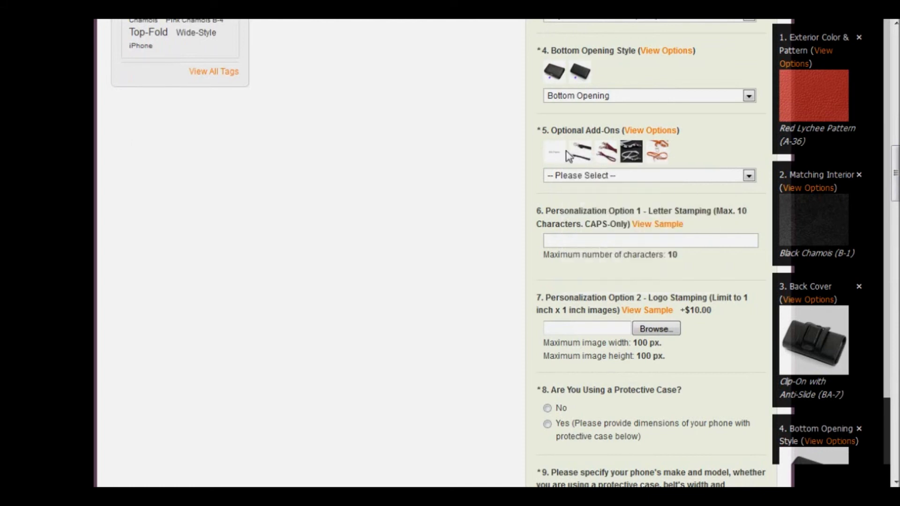
Select 'No, Thanks' so the case has no optional add-ons
mouse_move(581, 158)
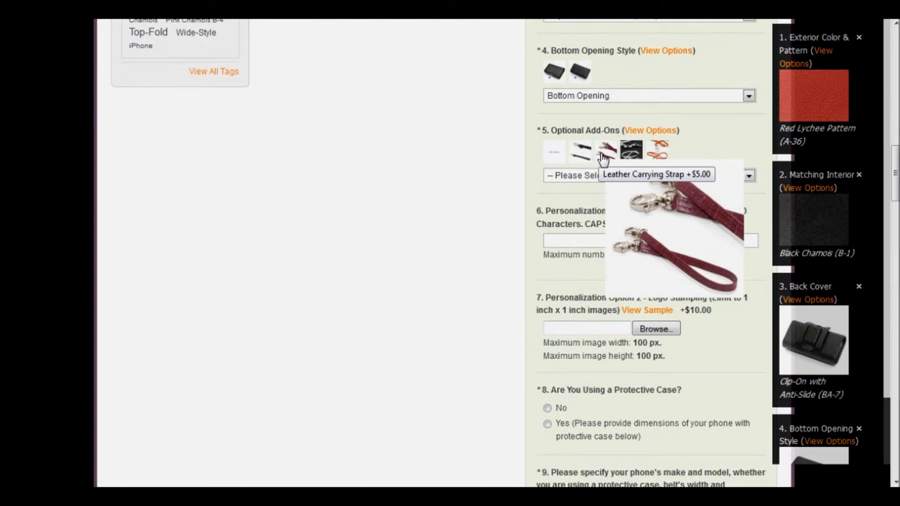
mouse_move(630, 157)
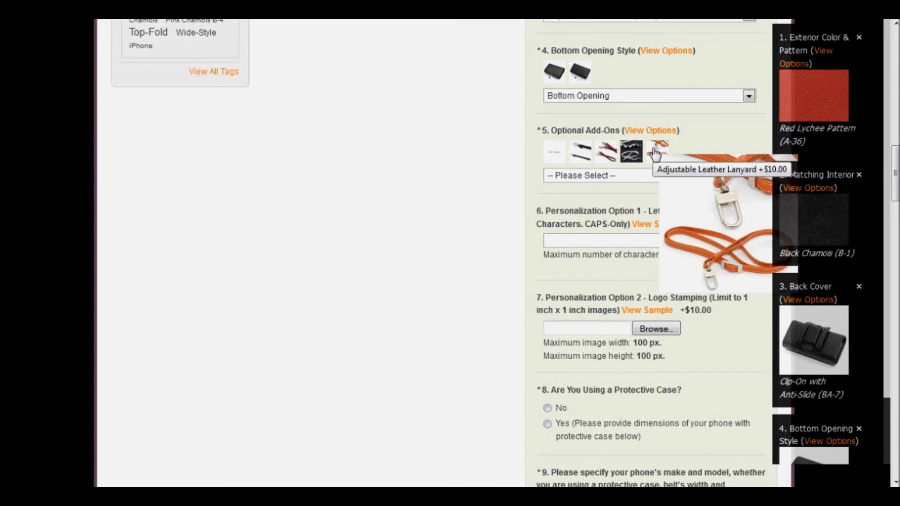
left_click(554, 156)
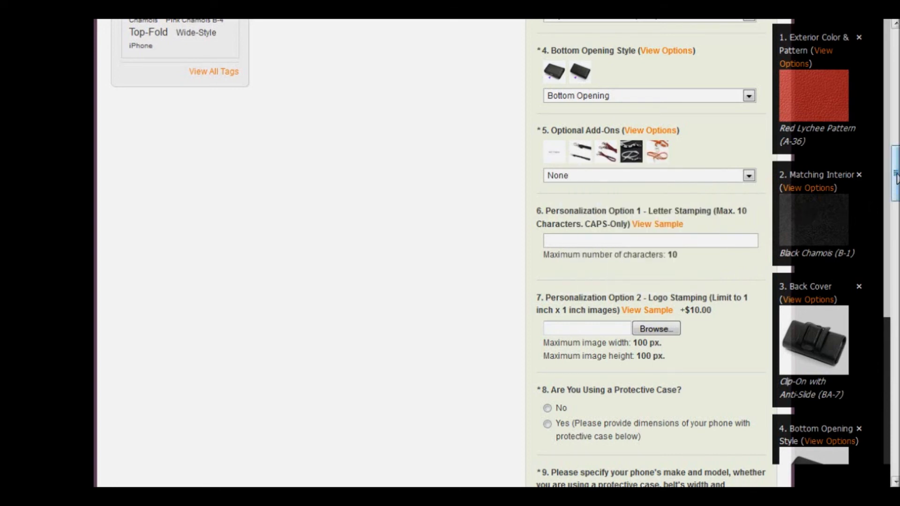
left_click_drag(895, 177, 895, 189)
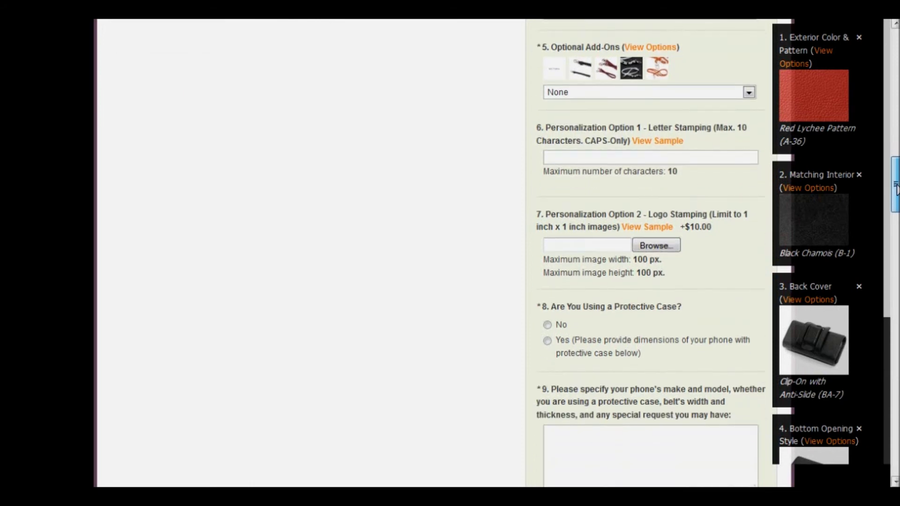
Answer No to question 8 on protective cases, and start the phone field with 'Apple iPhone 4,'
left_click_drag(895, 188, 895, 189)
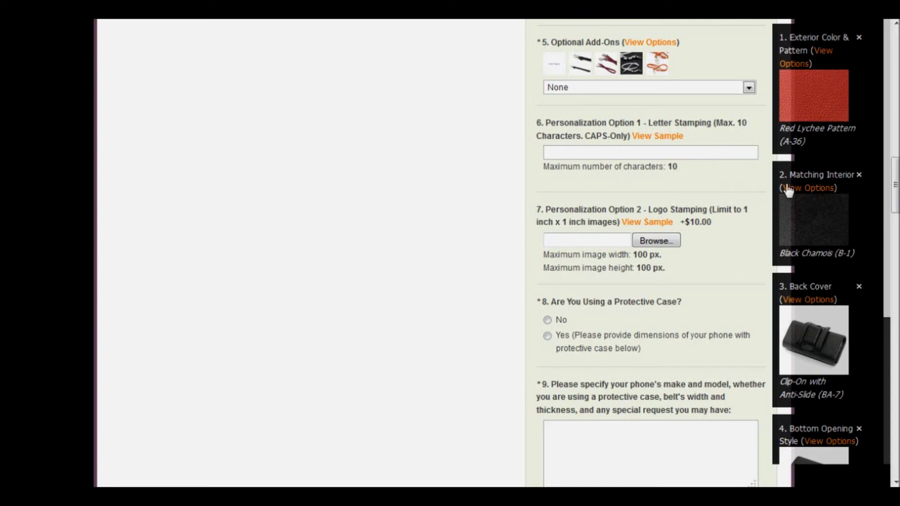
left_click_drag(895, 189, 895, 200)
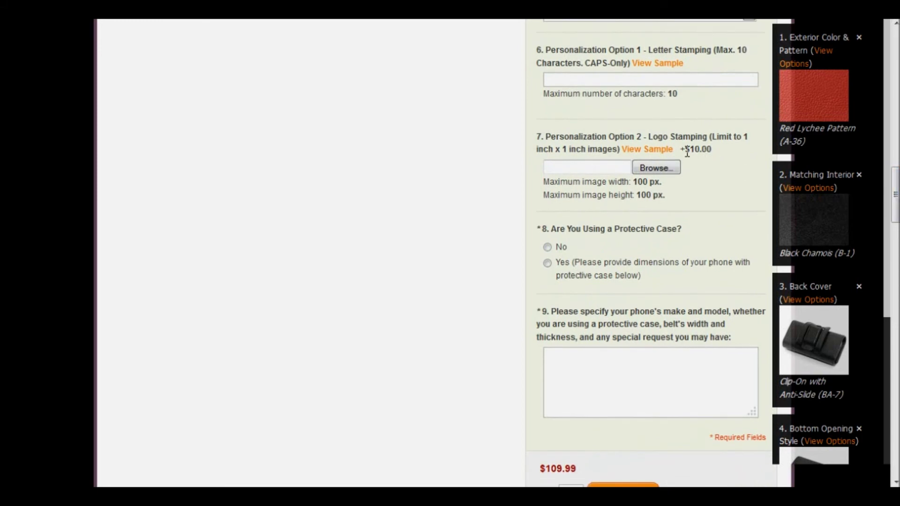
left_click(547, 247)
scroll(602, 188, "down", 1)
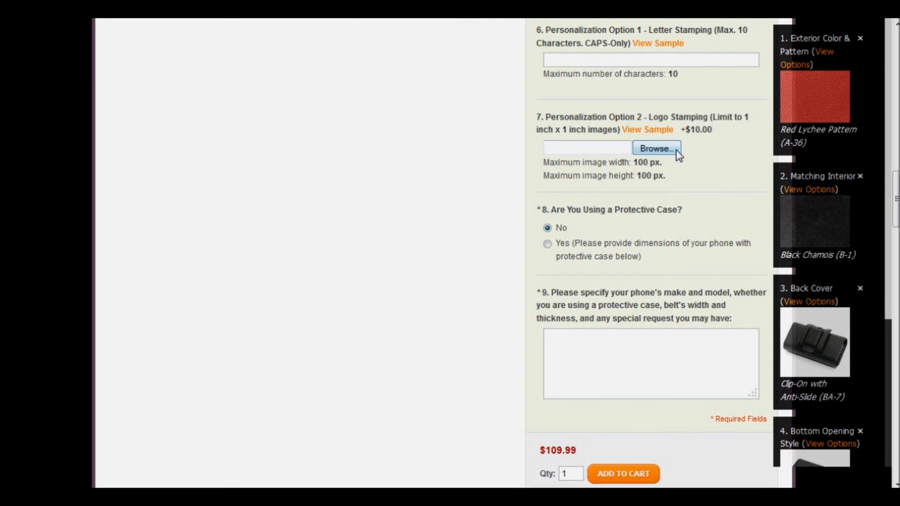
scroll(651, 253, "down", 2)
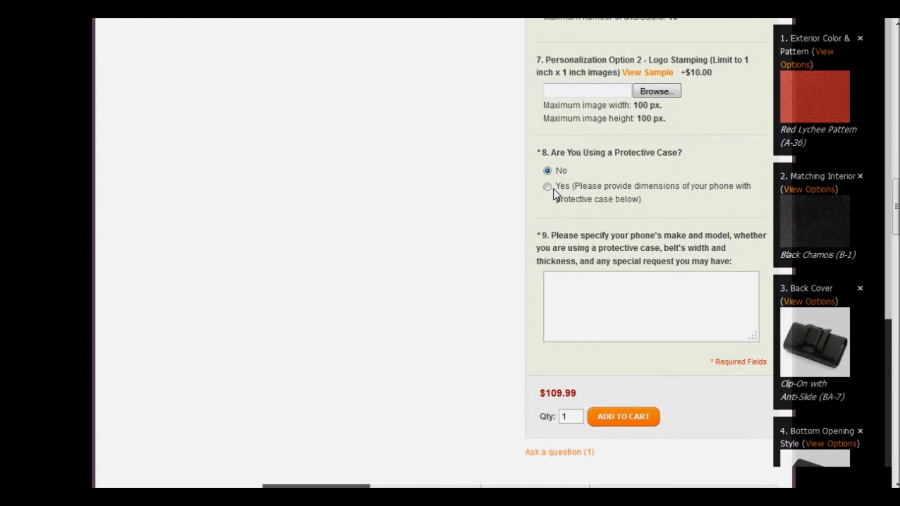
left_click(592, 297)
type("Apple iPhone 4,")
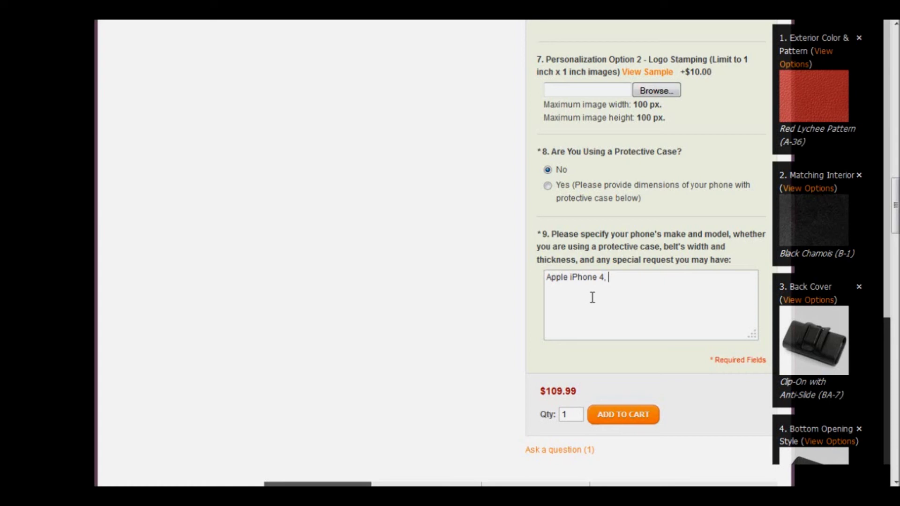
Add 'no protective case,' after 'Apple iPhone 4,' in the phone details field
type("no protective case,")
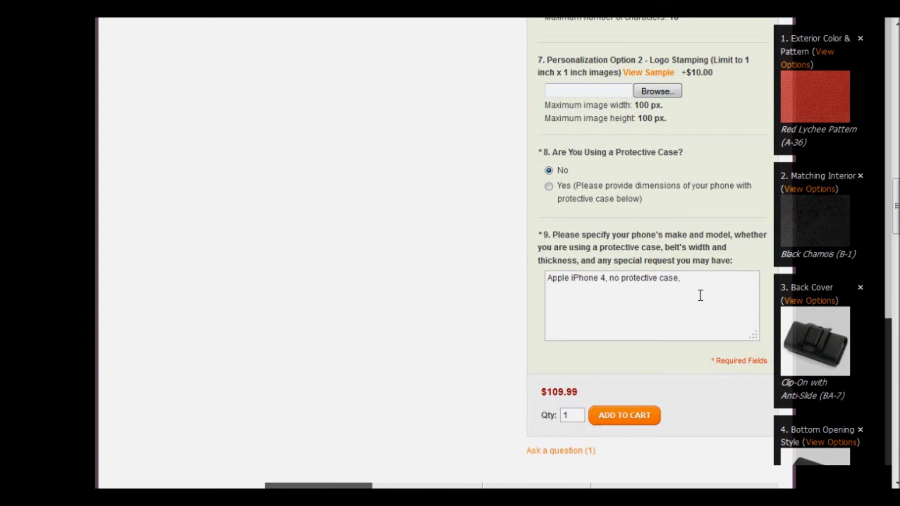
left_click_drag(896, 206, 891, 109)
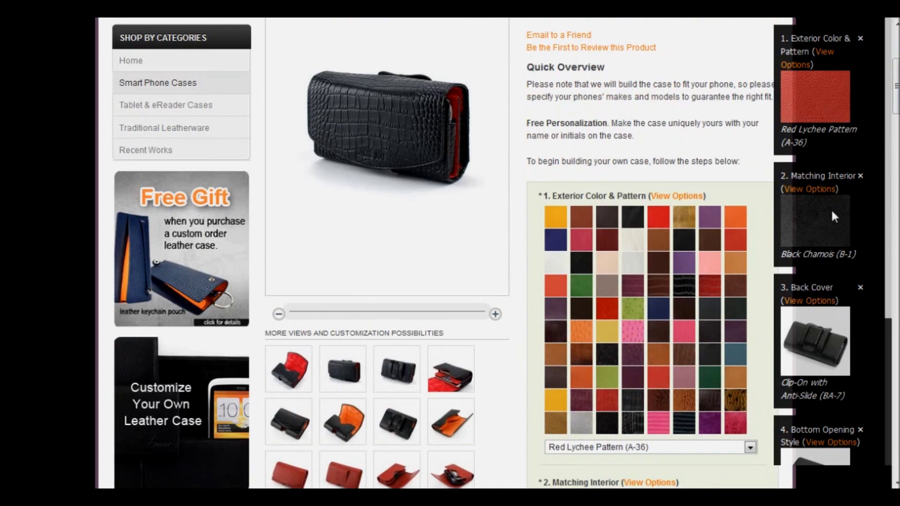
left_click_drag(896, 104, 896, 192)
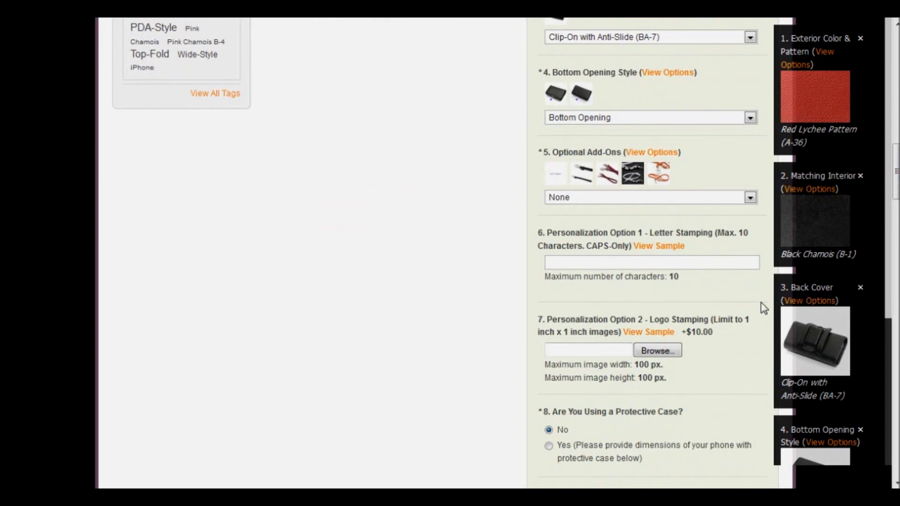
scroll(581, 247, "down", 8)
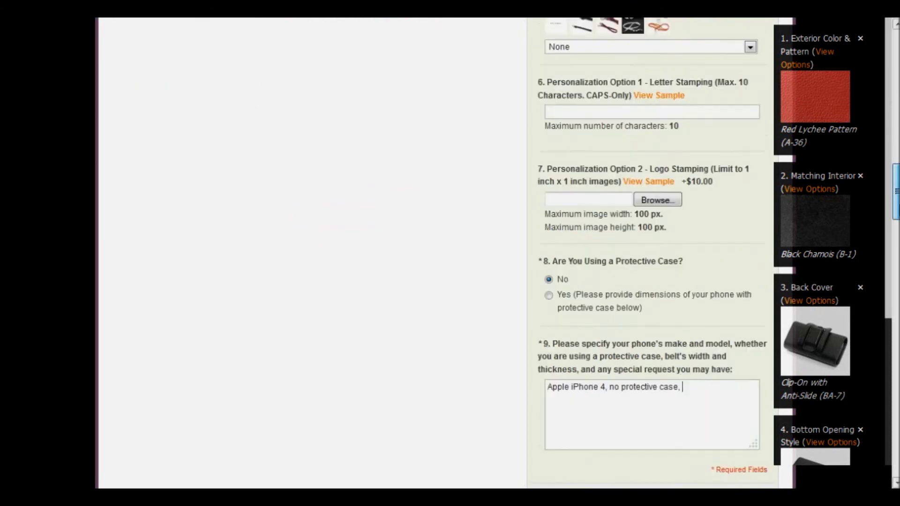